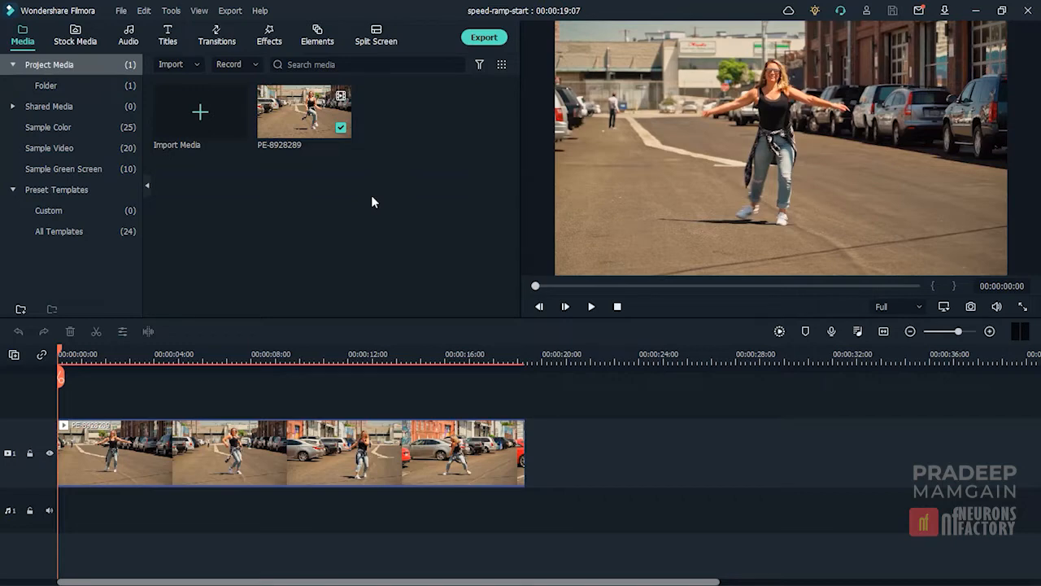
pyautogui.rightClick(234, 438)
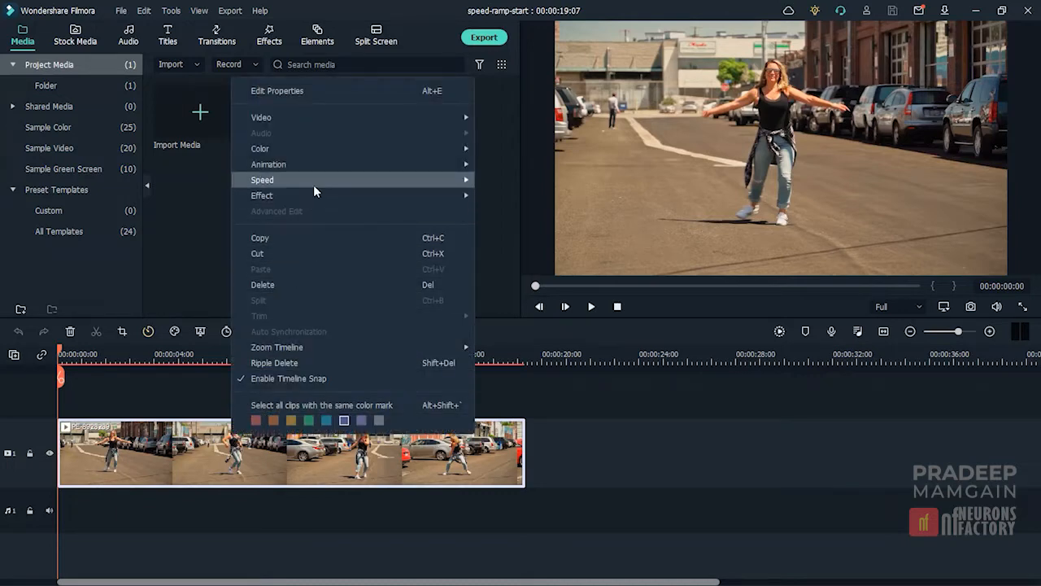
pyautogui.moveTo(467, 181)
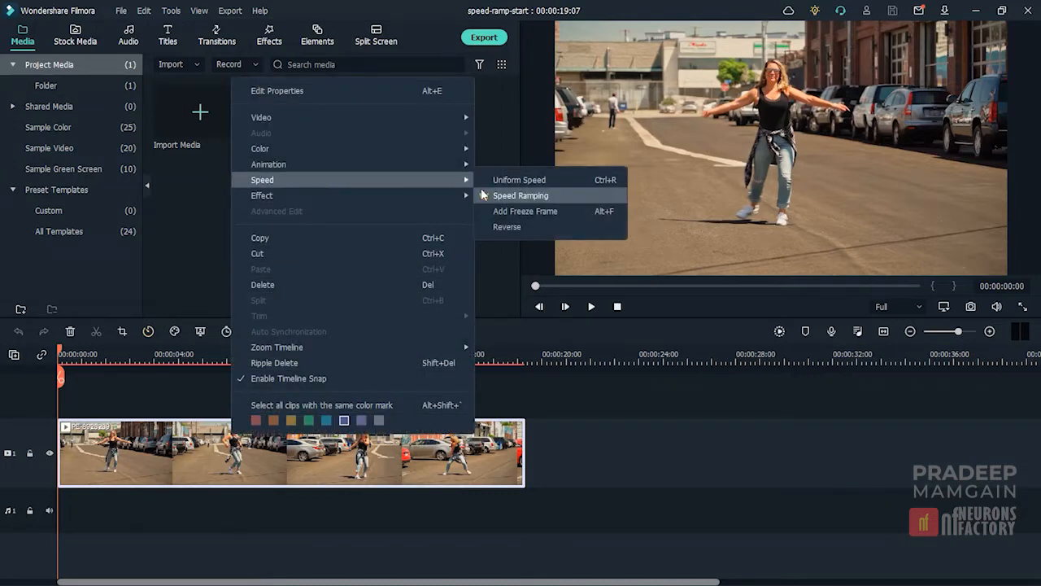
pyautogui.click(485, 111)
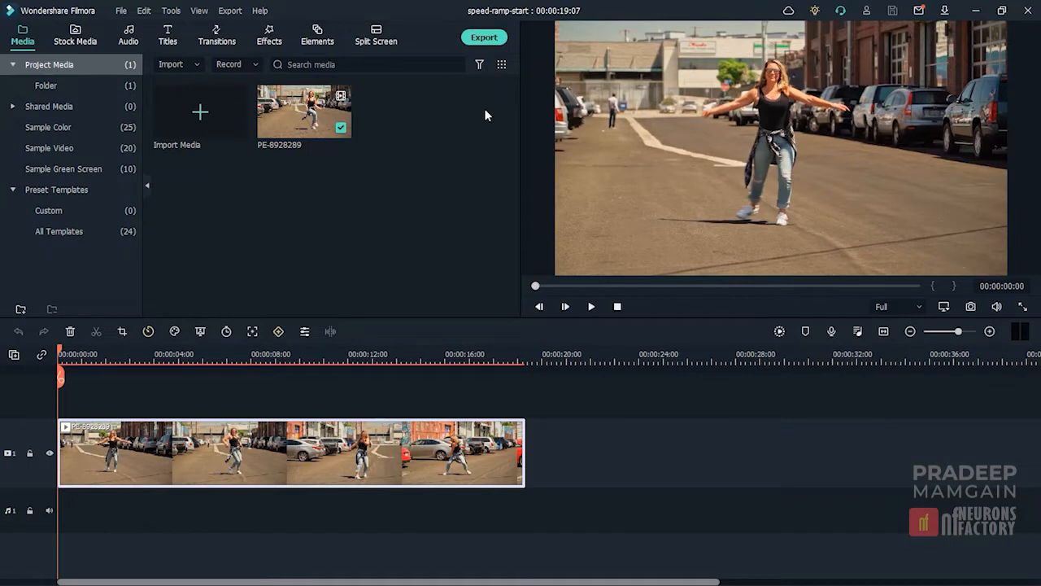
pyautogui.click(171, 11)
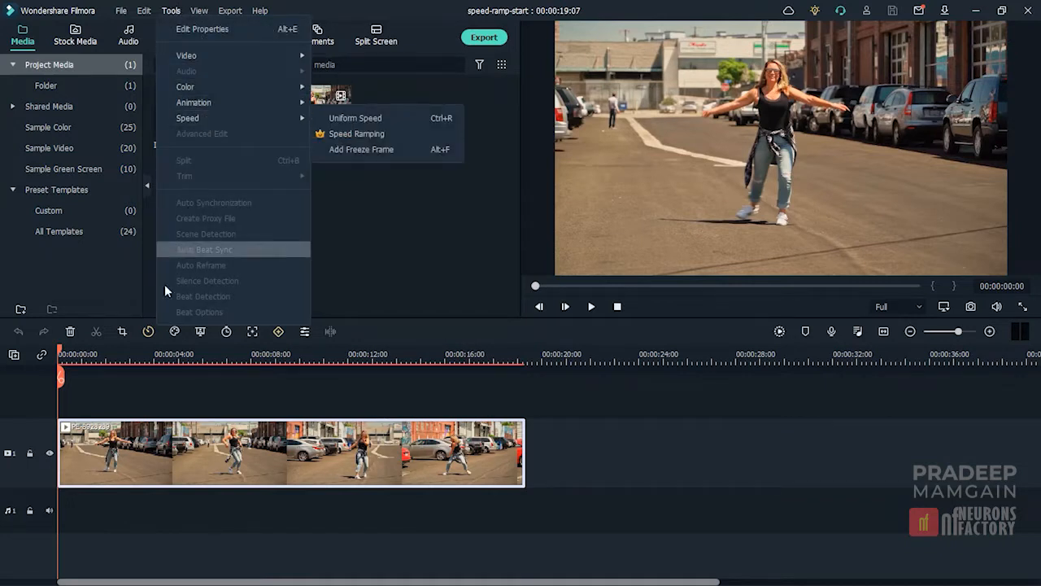
pyautogui.click(129, 343)
# Apply a Customize speed ramp to the PE-8928289 clip on the timeline and accept it
pyautogui.click(130, 351)
pyautogui.click(148, 331)
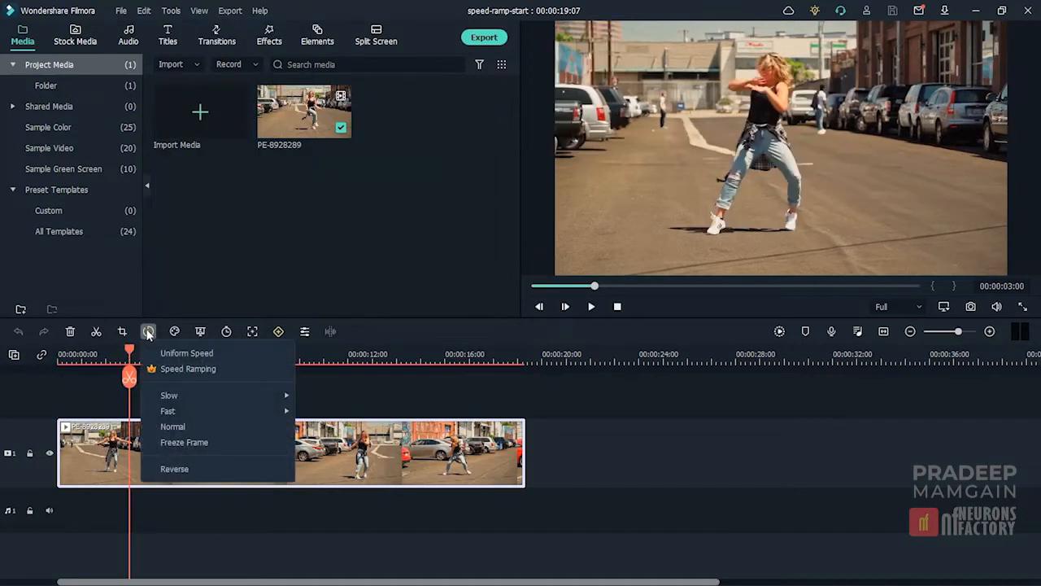
pyautogui.click(184, 368)
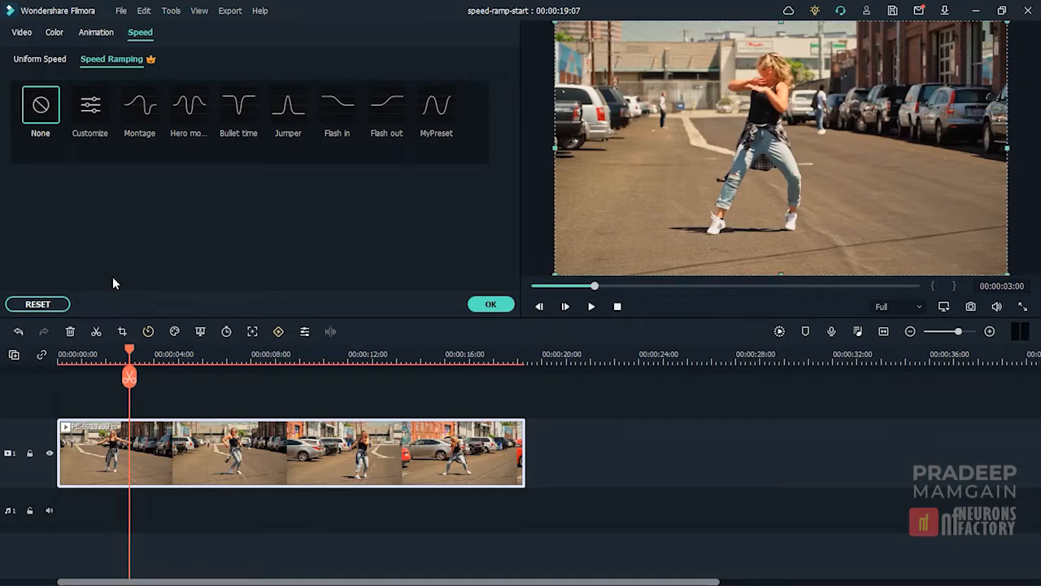
pyautogui.click(92, 114)
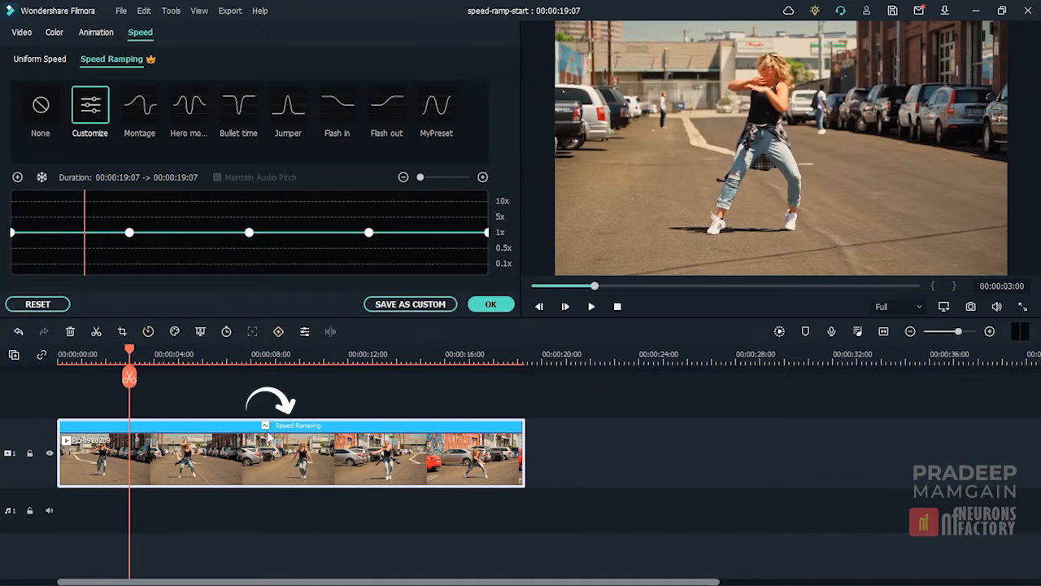
pyautogui.click(493, 307)
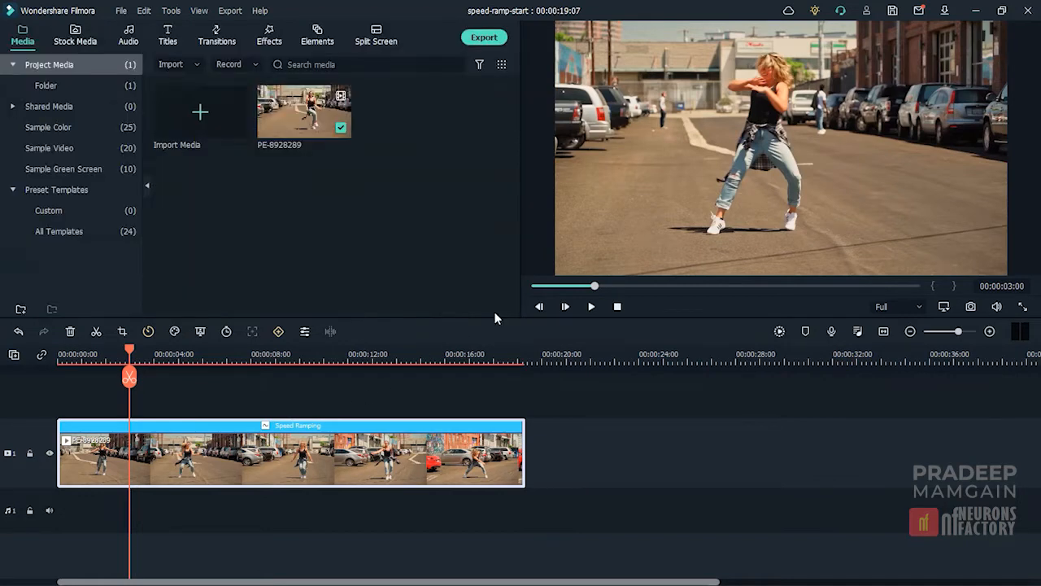
# Reopen the clip's speed ramping settings and try to stretch the clip by its end edge on the timeline
pyautogui.click(265, 426)
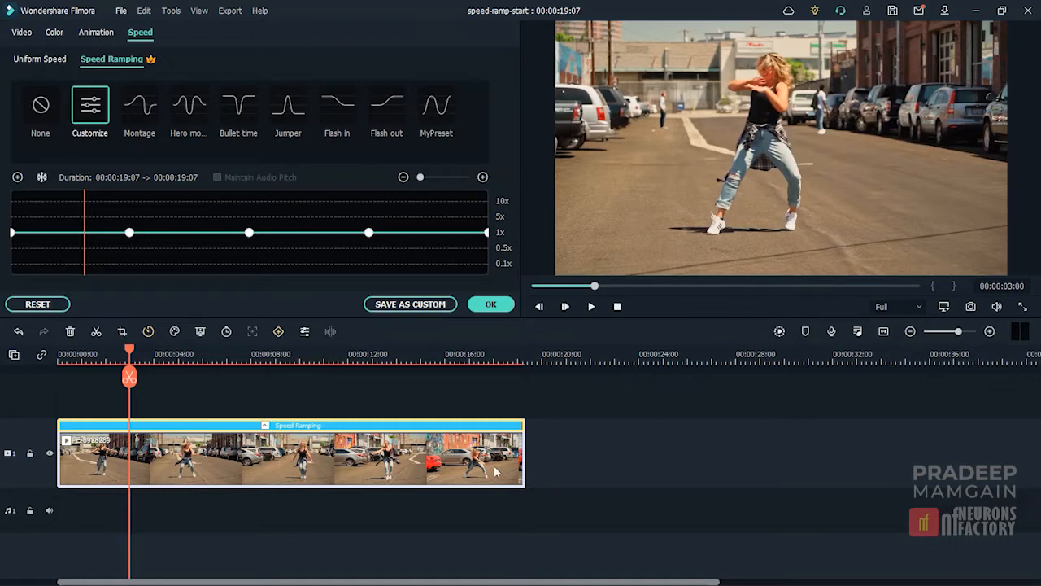
pyautogui.moveTo(524, 454); pyautogui.dragTo(523, 454)
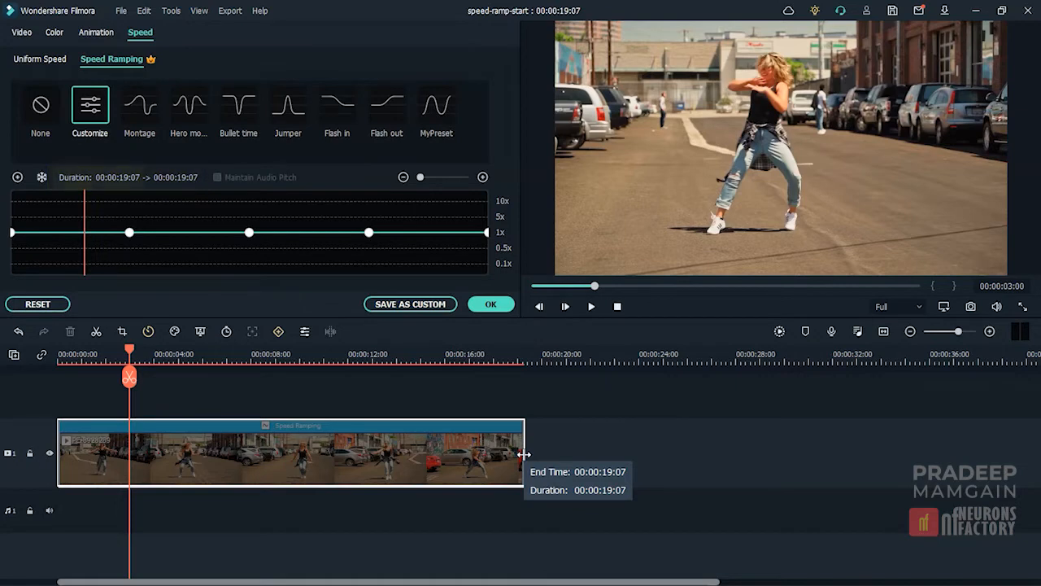
pyautogui.click(523, 454)
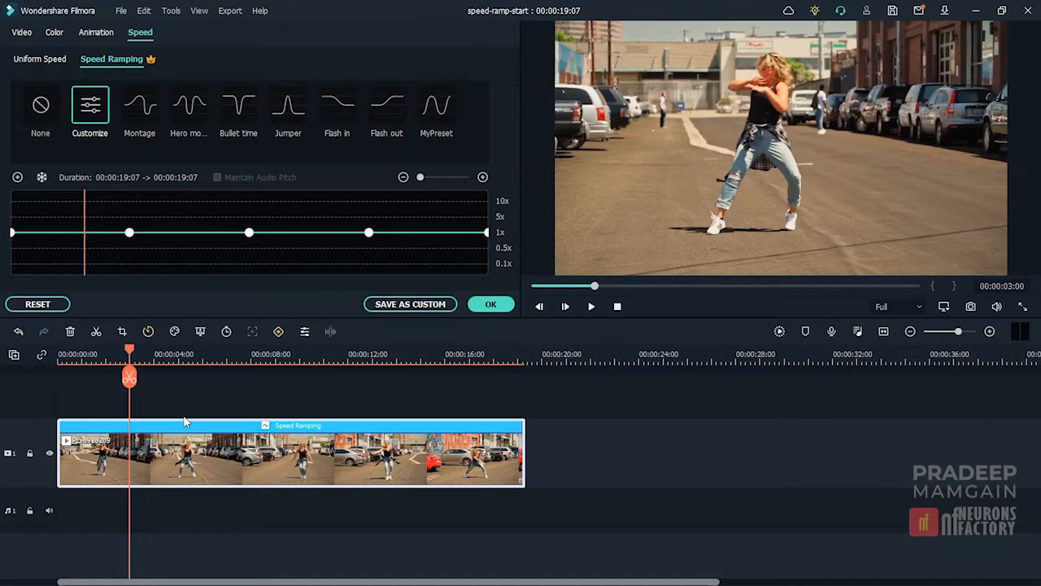
# Add a speed keyframe at about 00:00:01:19 on the ramp curve and remove it again
pyautogui.click(83, 260)
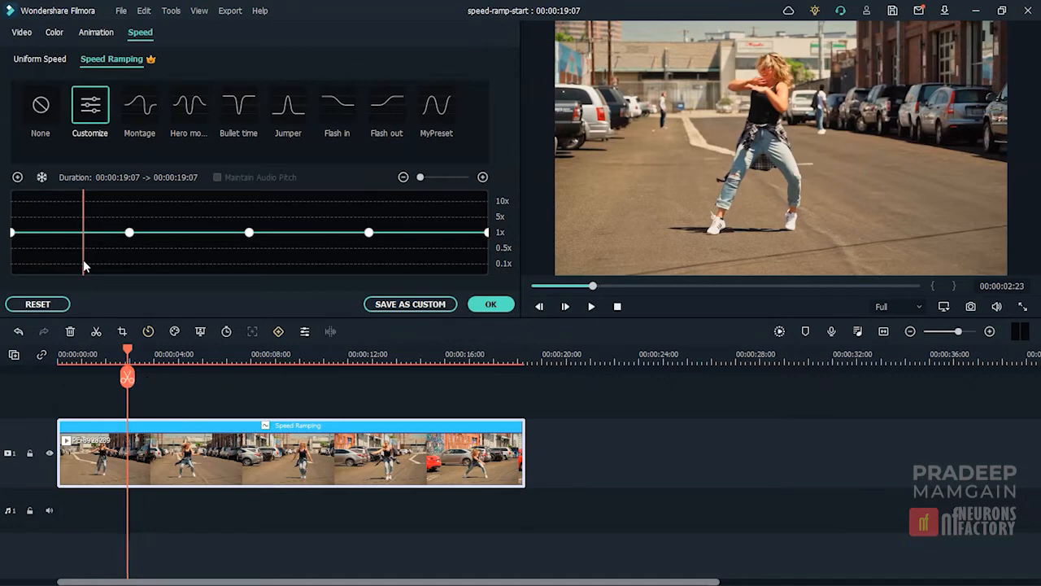
pyautogui.moveTo(83, 260); pyautogui.dragTo(56, 260)
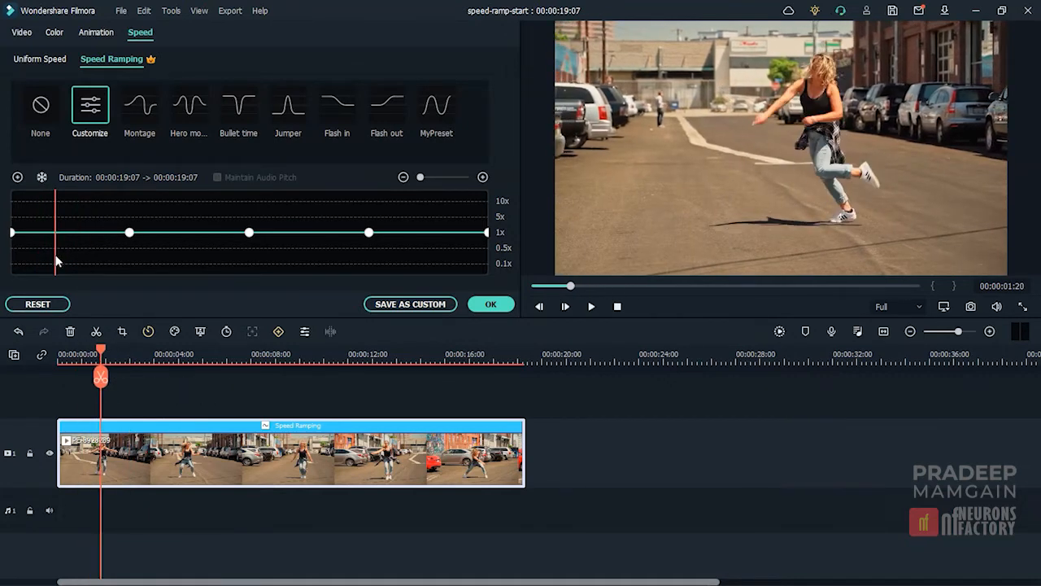
pyautogui.click(18, 177)
pyautogui.click(53, 232)
pyautogui.click(17, 177)
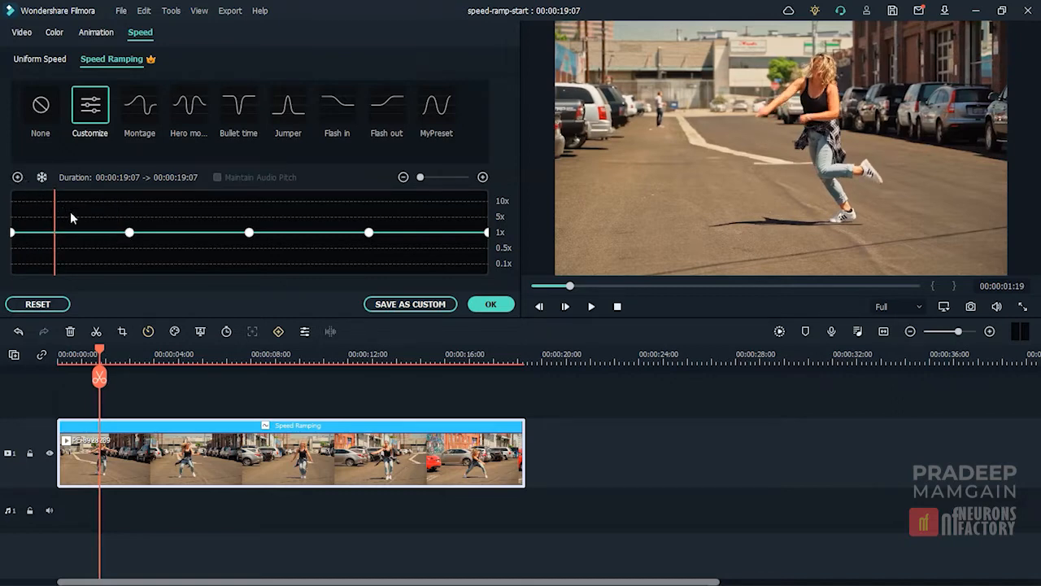
# Try shifting the first inner speed keyframe earlier, and restore the default Customize curve
pyautogui.moveTo(127, 231)
pyautogui.mouseDown()
pyautogui.moveTo(179, 232)
pyautogui.moveTo(99, 235)
pyautogui.moveTo(137, 232)
pyautogui.moveTo(111, 232)
pyautogui.mouseUp()
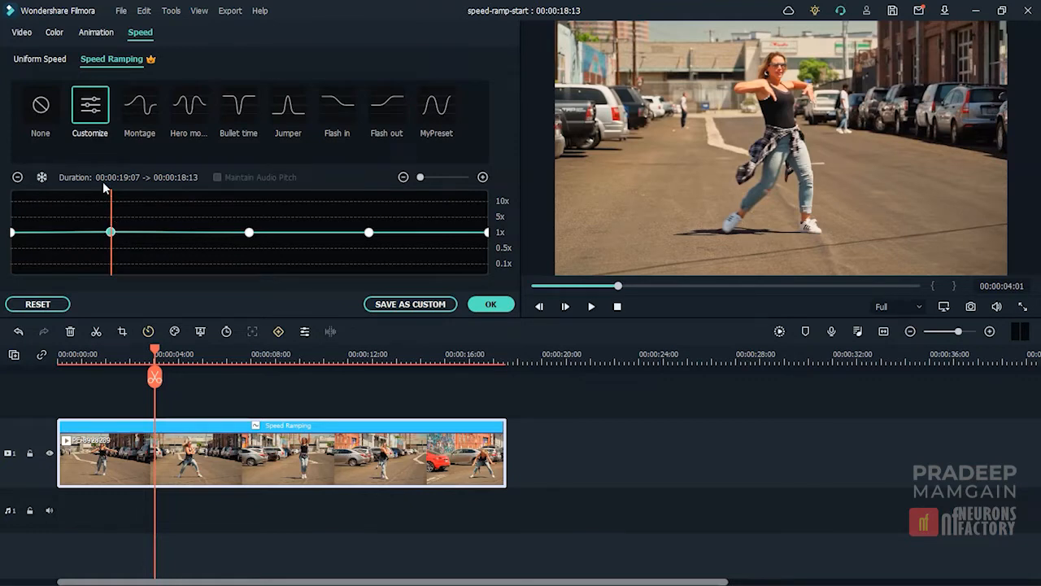
pyautogui.click(95, 120)
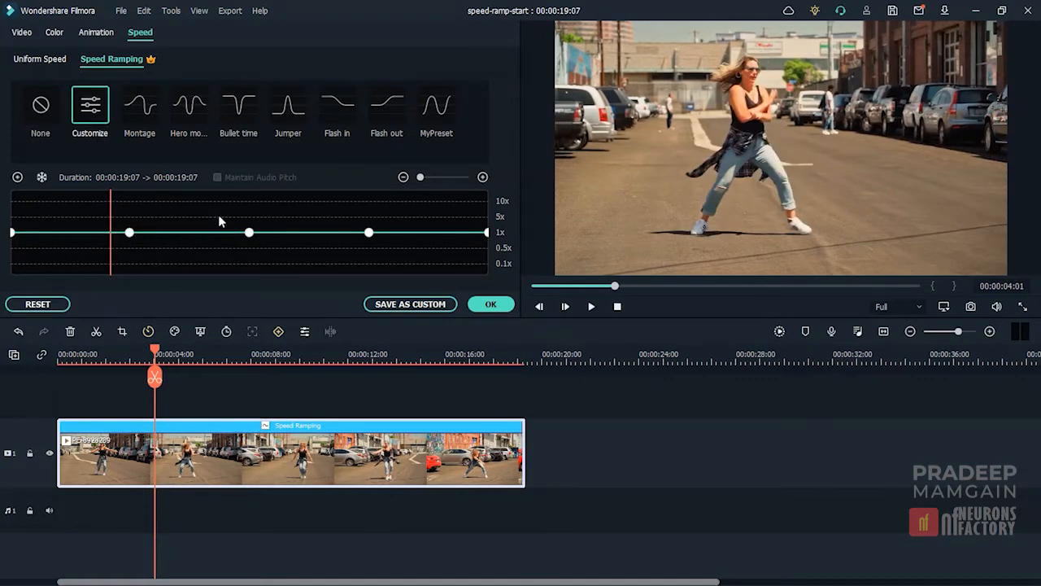
# Delete the middle speed keyframe and move the first inner keyframe earlier, to about 00:00:01:15
pyautogui.click(249, 233)
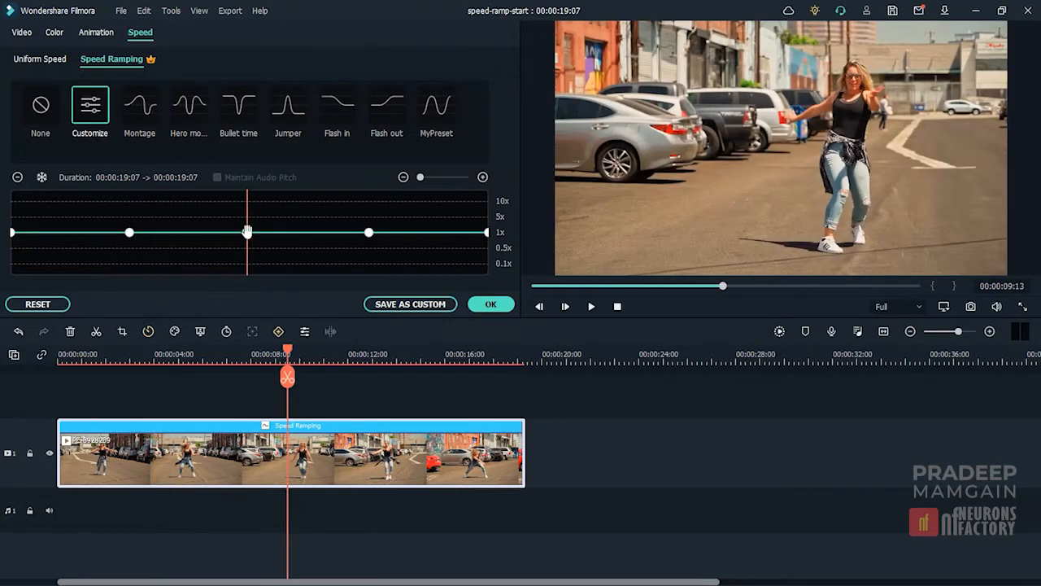
pyautogui.click(18, 179)
pyautogui.moveTo(130, 232); pyautogui.dragTo(48, 233)
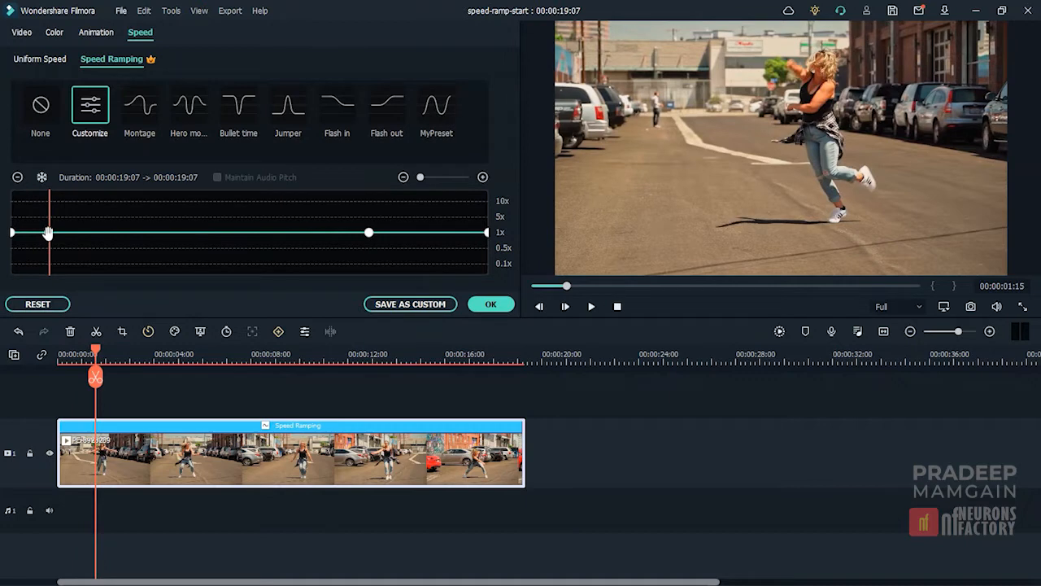
# Raise the first two keyframes to a speed between 1x and 5x, and move the remaining inner 1x keyframe to near the curve's middle
pyautogui.moveTo(49, 233); pyautogui.dragTo(13, 226)
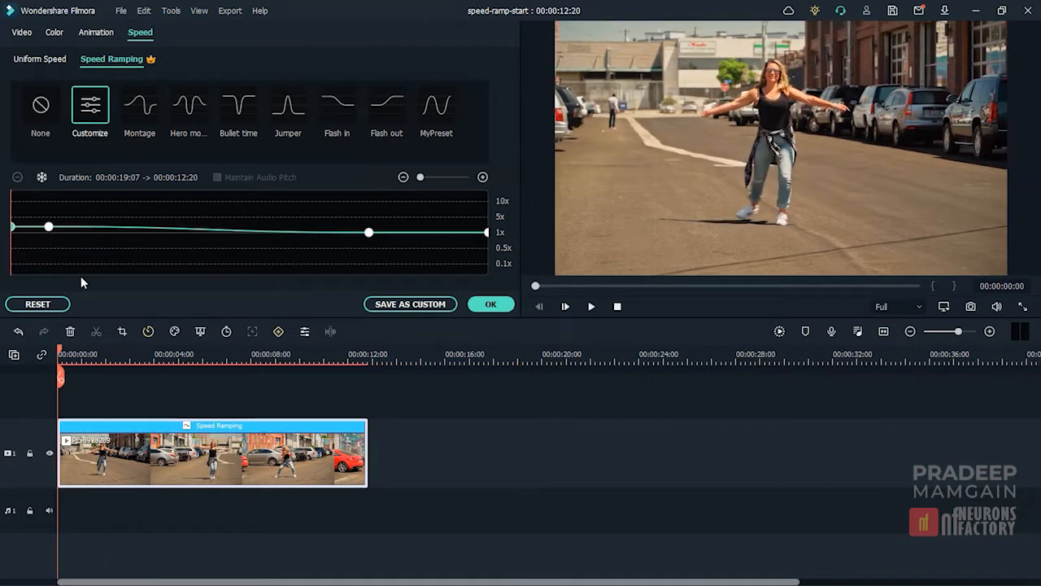
pyautogui.click(369, 232)
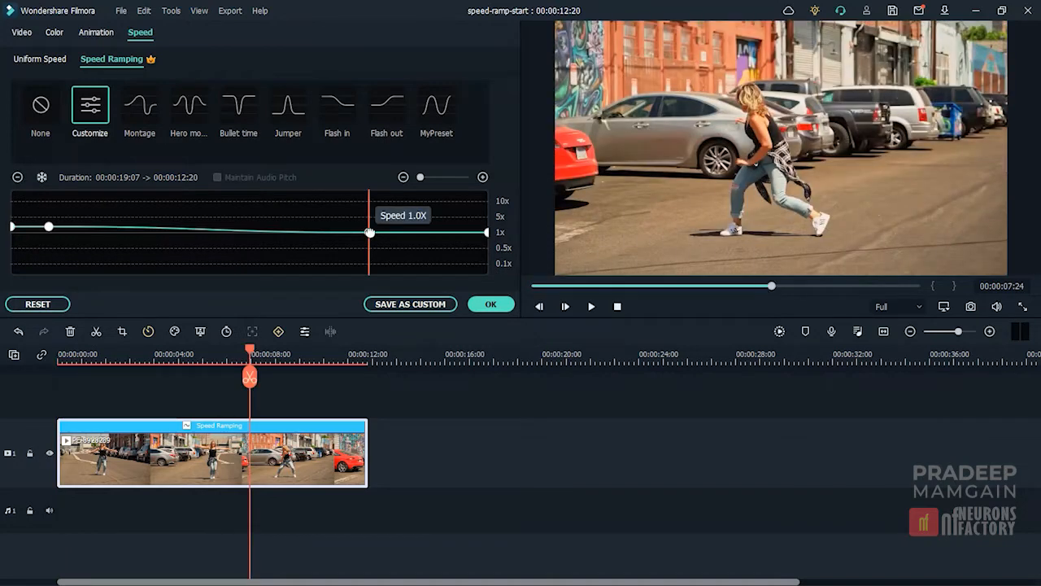
pyautogui.moveTo(369, 233); pyautogui.dragTo(228, 233)
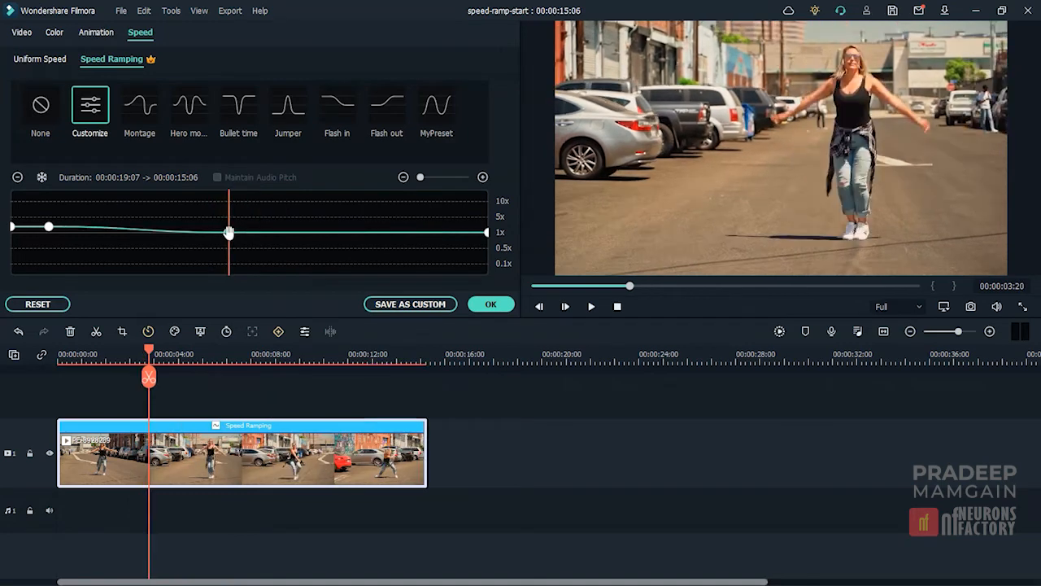
# Play the clip from the beginning to preview the customized speed change
pyautogui.click(617, 307)
pyautogui.click(592, 307)
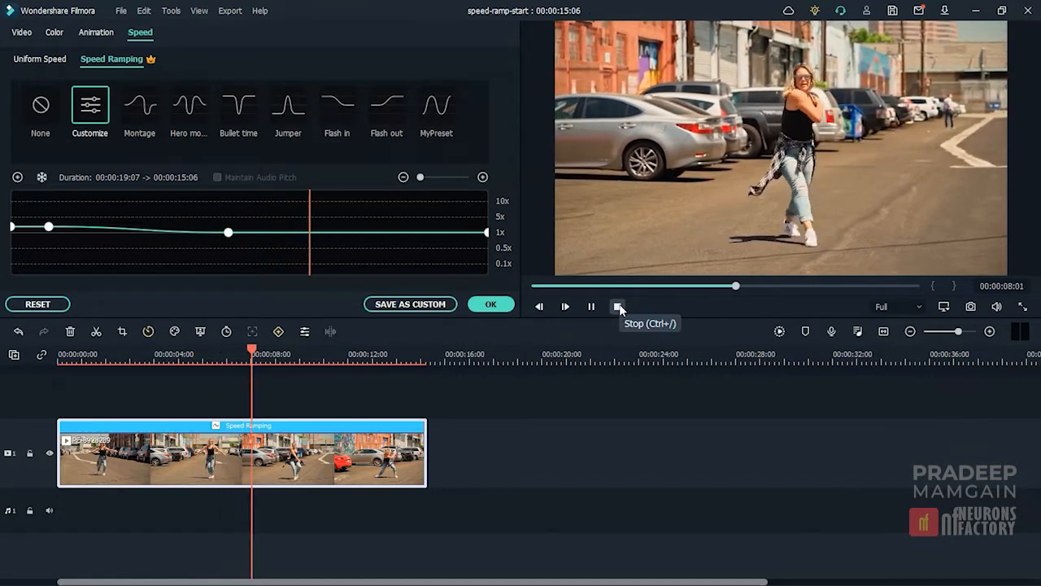
pyautogui.click(618, 307)
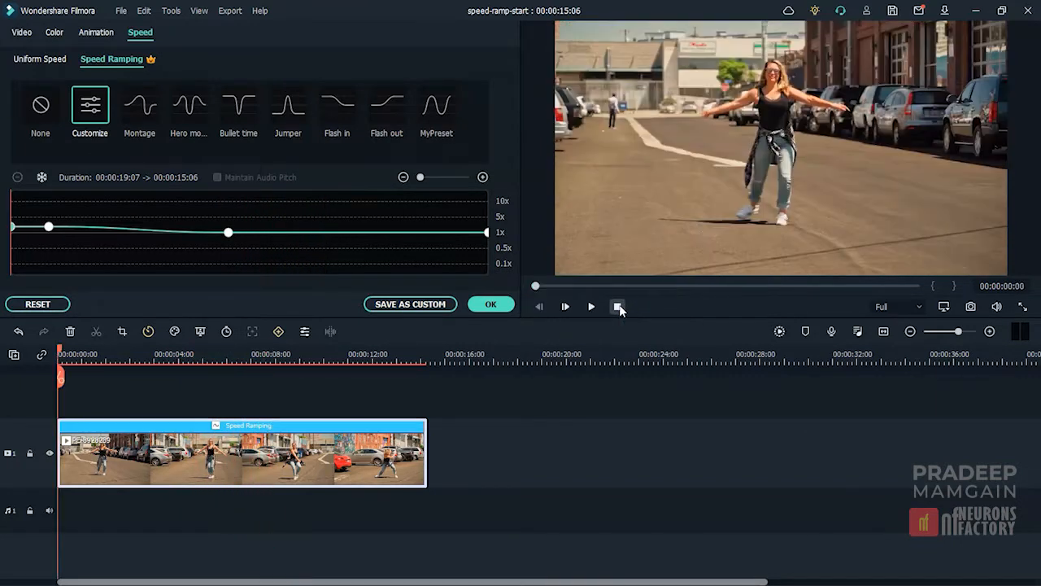
# Move the playhead to 00:00:04:23 and add a 3.0-second freeze frame at the speed keyframe there
pyautogui.click(1002, 286)
pyautogui.write('423')
pyautogui.press('Return')
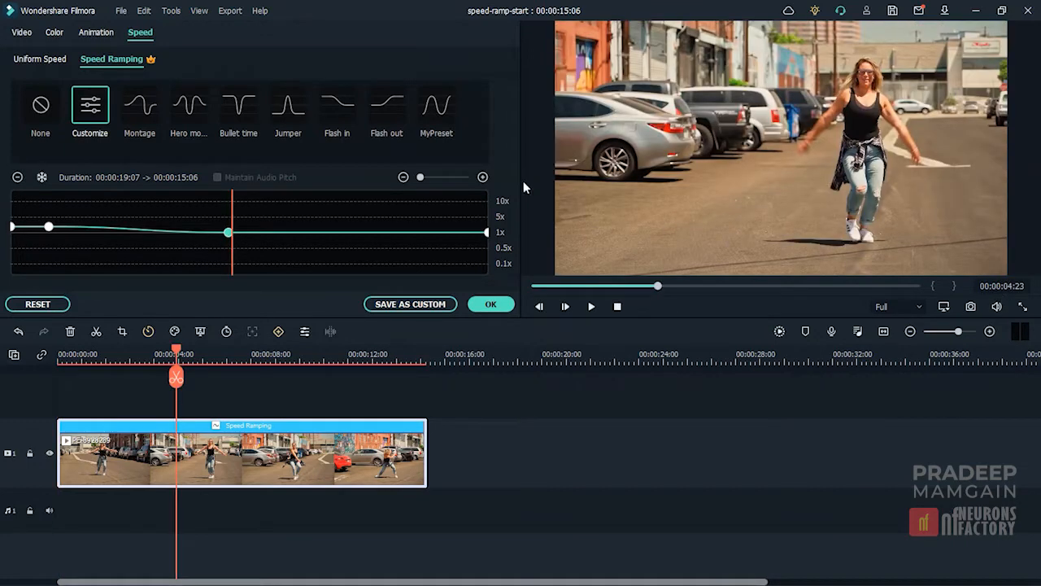
pyautogui.click(43, 176)
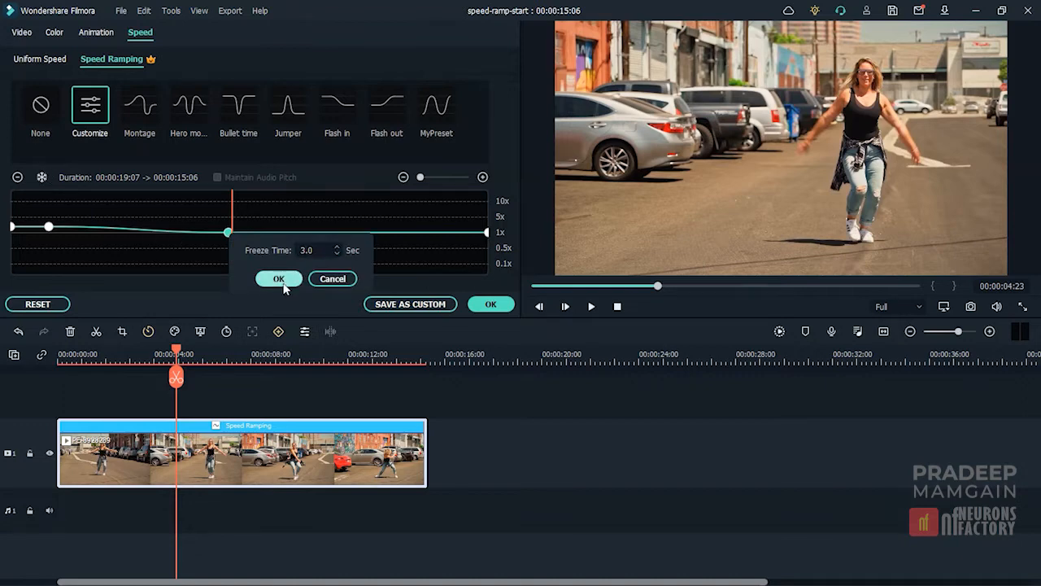
pyautogui.click(281, 281)
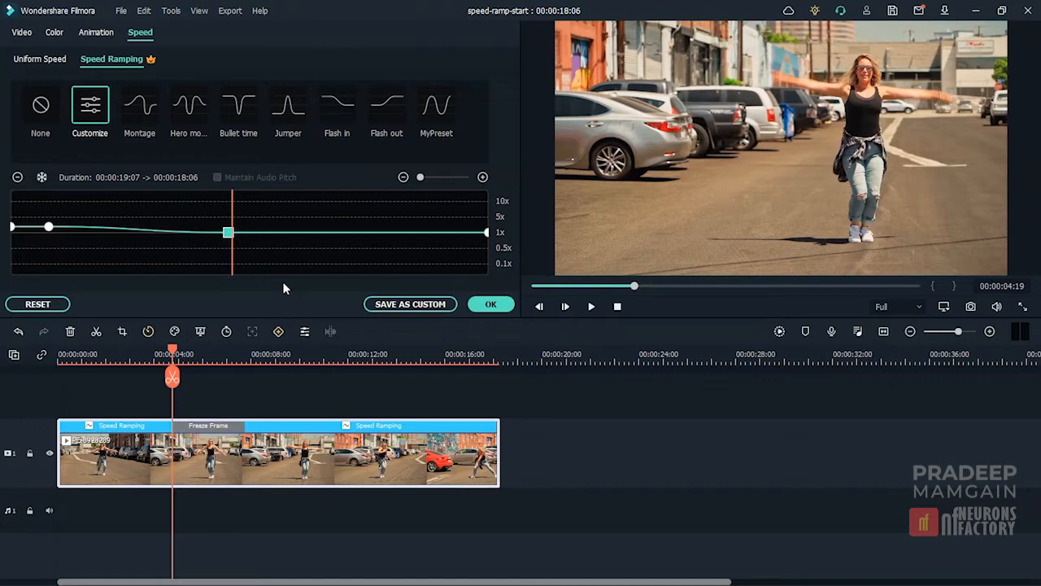
# Play the clip from the start to preview the freeze frame within the speed ramp
pyautogui.click(618, 306)
pyautogui.click(591, 306)
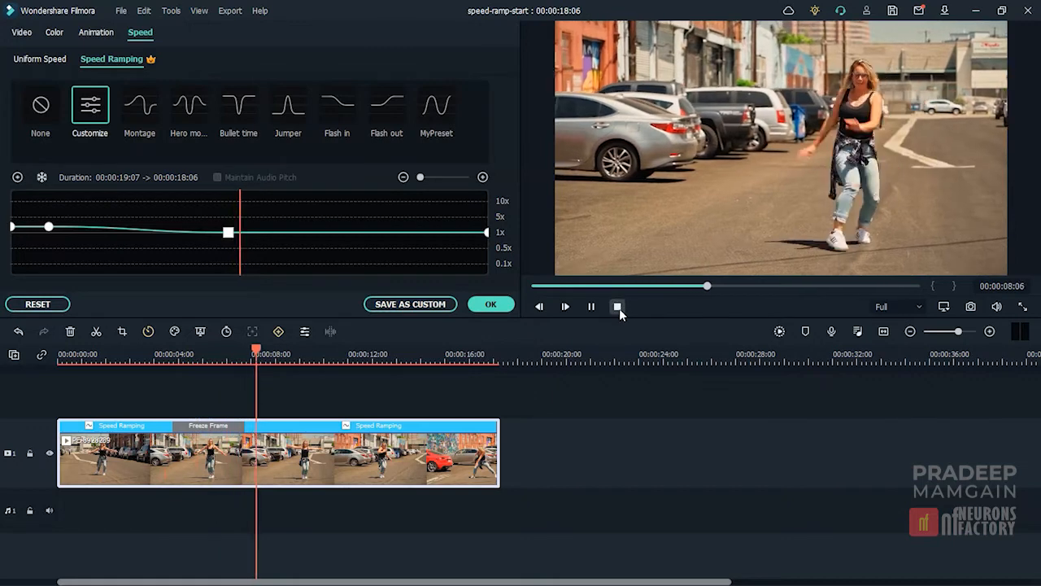
pyautogui.click(618, 307)
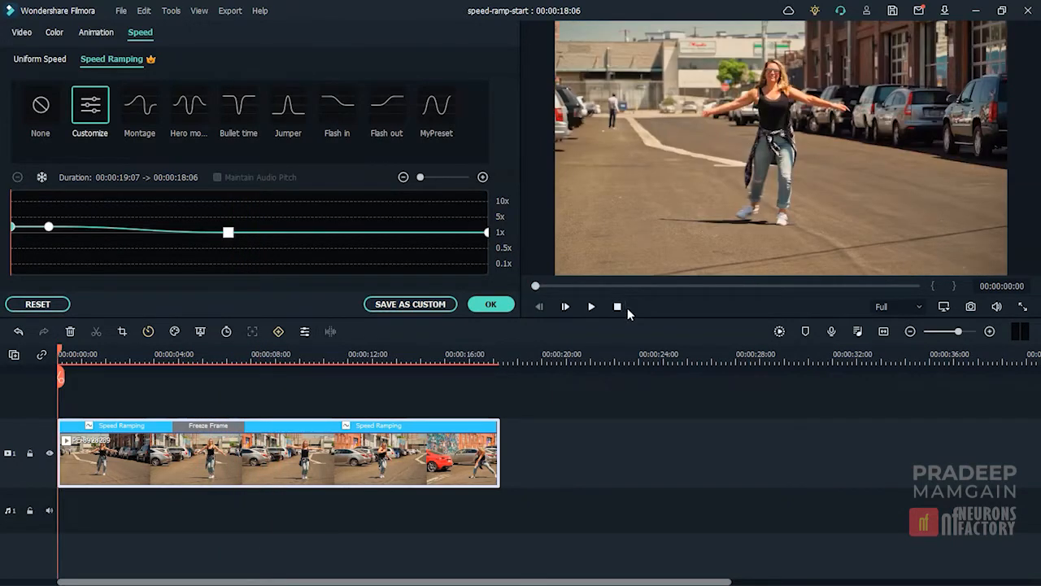
# Save the current speed ramp curve as a custom preset named preset1
pyautogui.click(438, 308)
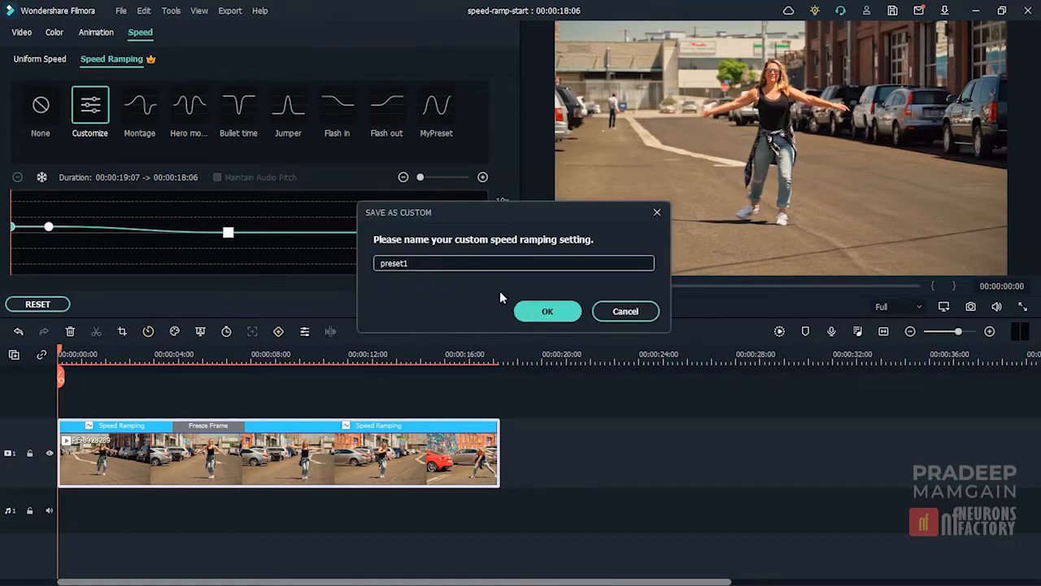
pyautogui.click(528, 312)
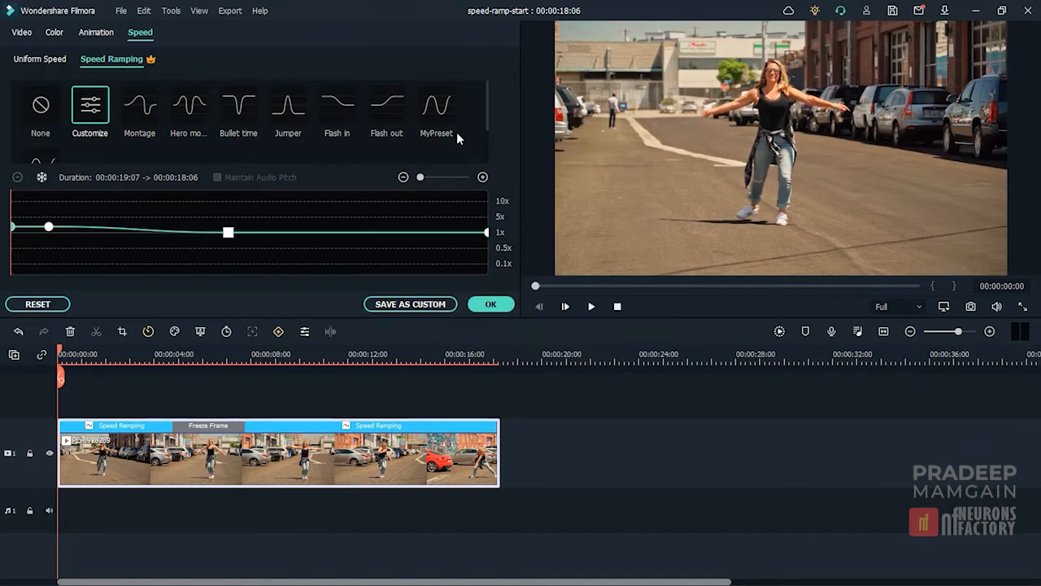
# Delete the custom speed ramping preset preset1
pyautogui.scroll(-1, 443, 139)
pyautogui.moveTo(57, 146)
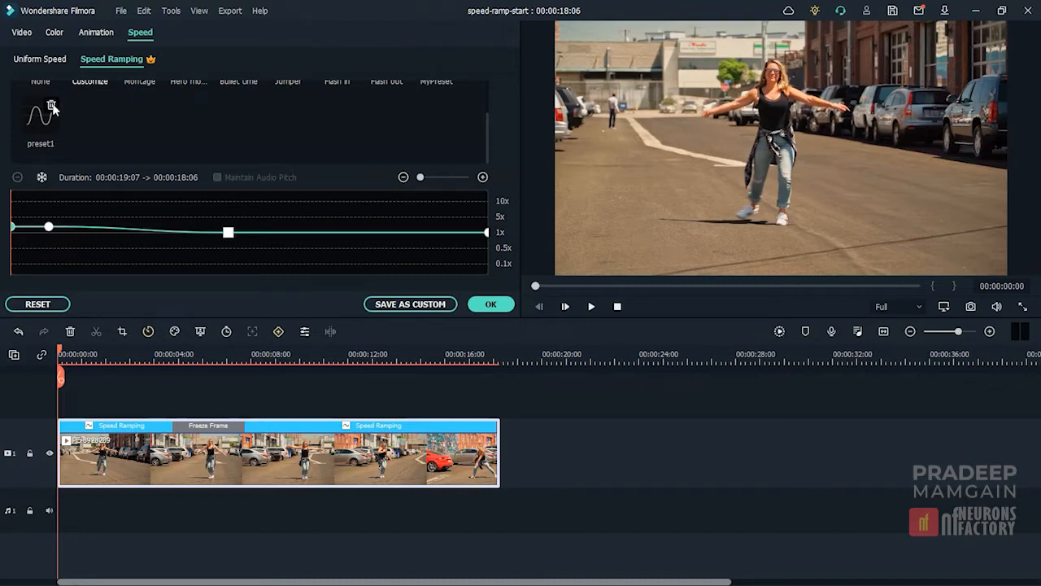
pyautogui.click(51, 106)
pyautogui.click(651, 403)
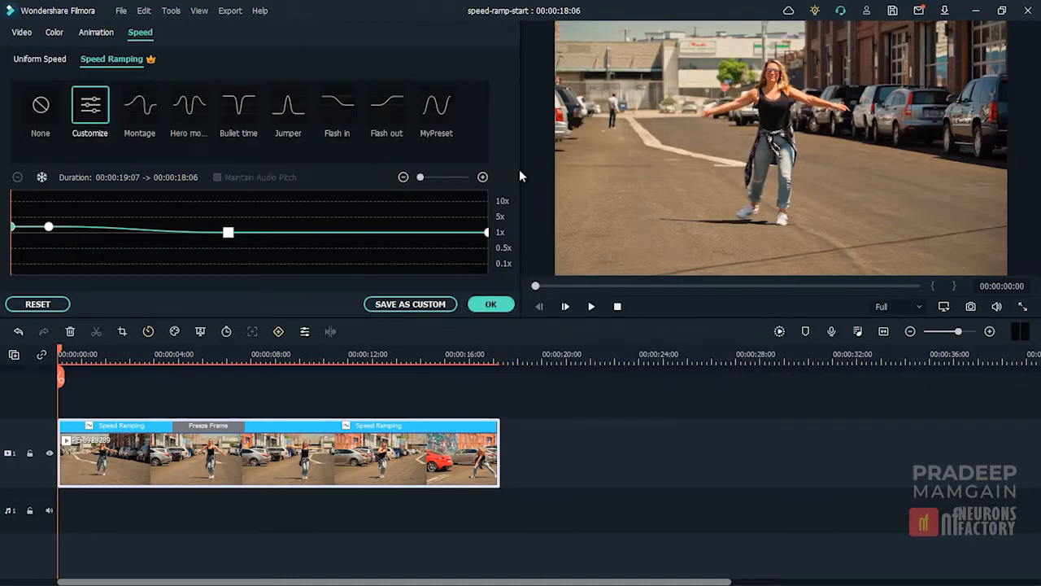
# Delete the custom speed ramping preset MyPreset
pyautogui.click(451, 101)
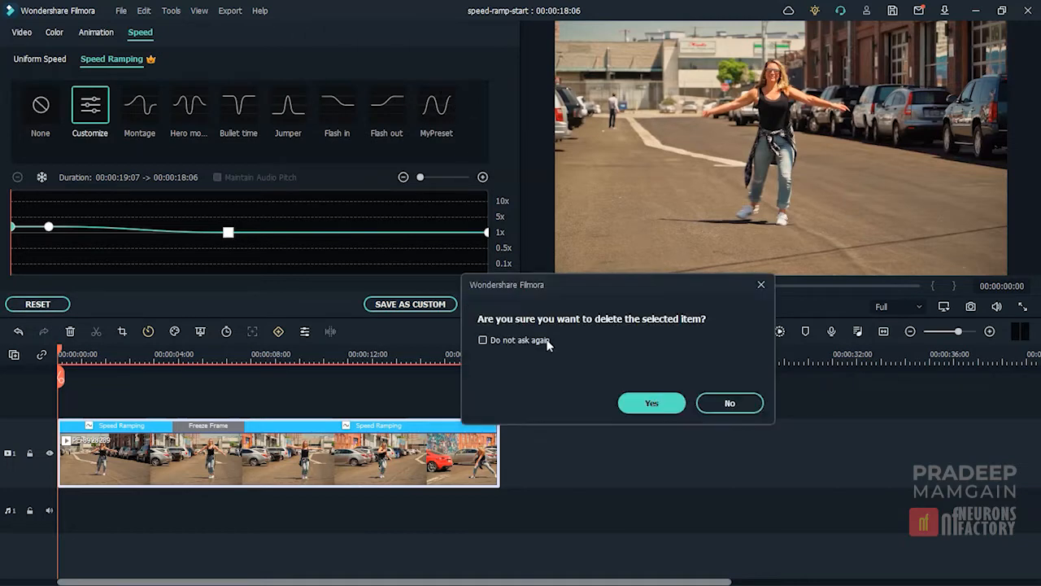
pyautogui.click(648, 403)
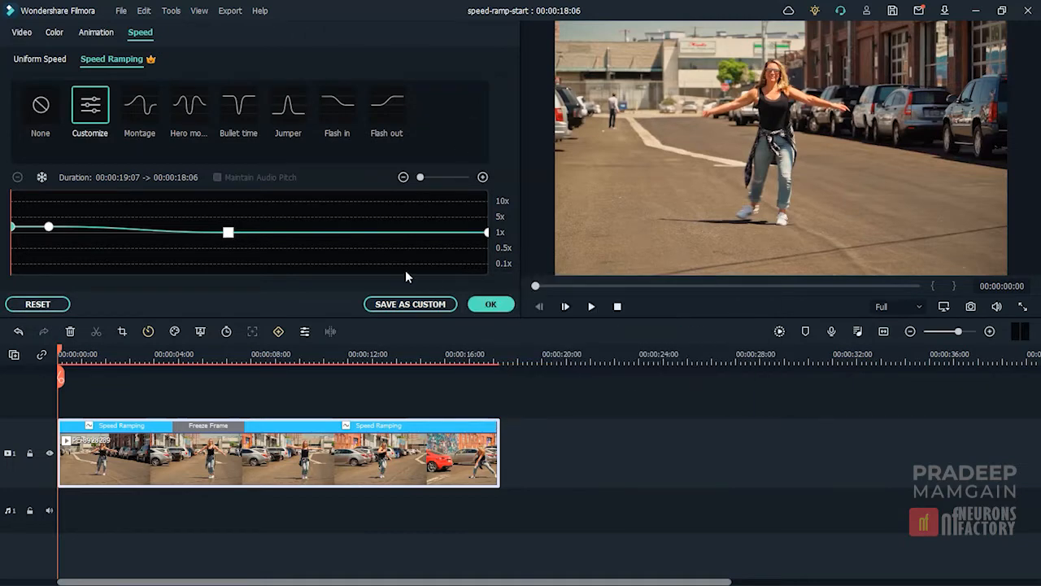
# Apply the Montage speed ramping preset to the clip
pyautogui.click(139, 110)
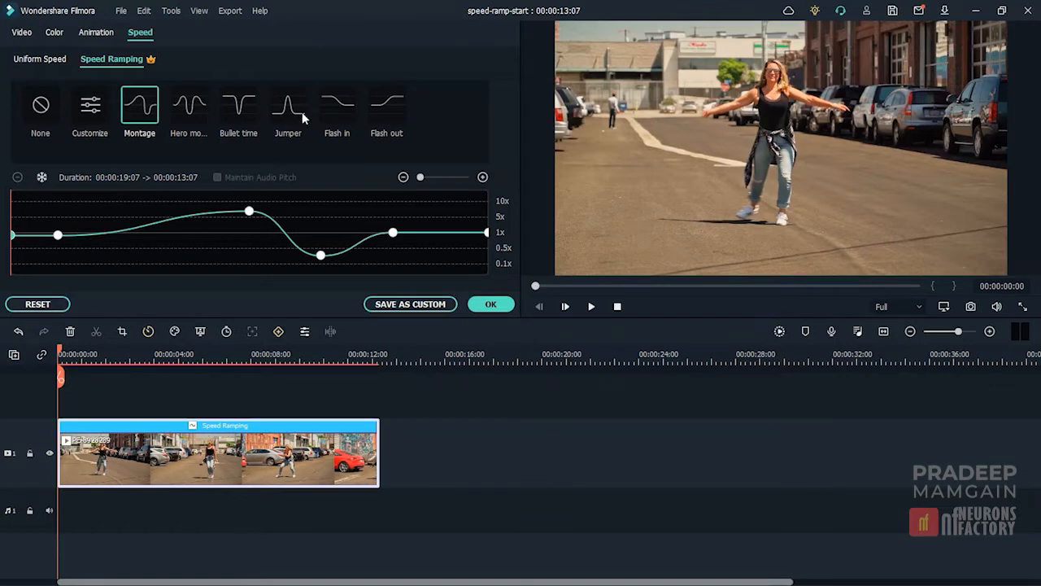
# Play the clip from the beginning with the Montage speed ramping preset applied, and stop the playback near the end
pyautogui.click(302, 111)
pyautogui.click(140, 110)
pyautogui.click(592, 306)
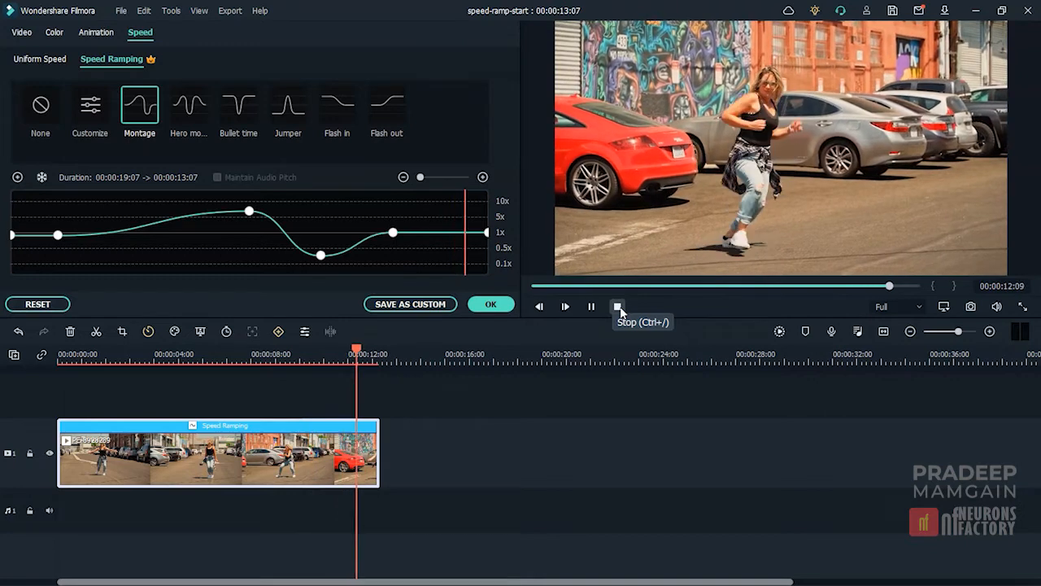
pyautogui.click(618, 308)
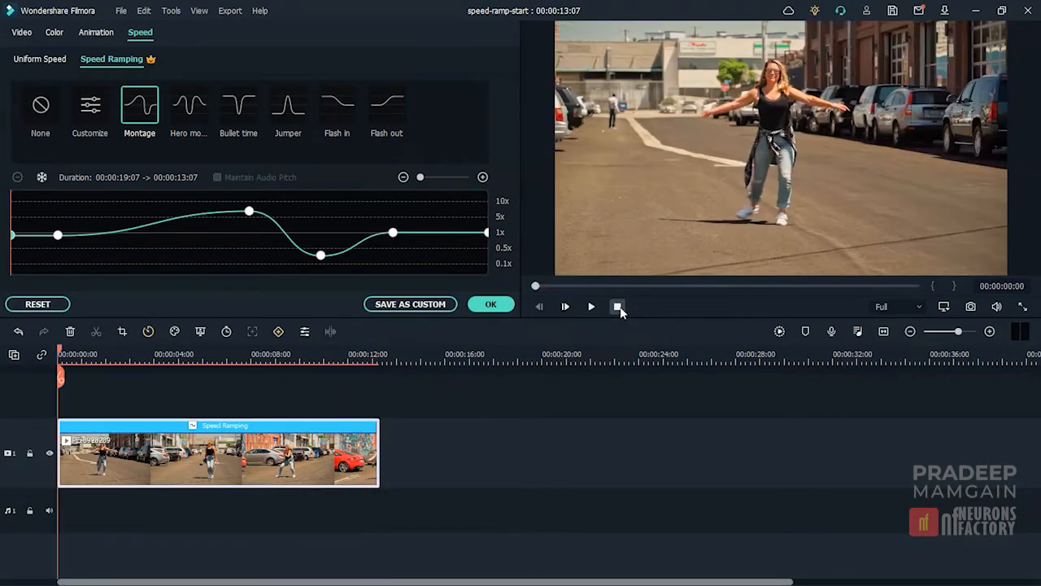
# Apply the Hero moment preset, lower its slow keyframes below 0.5x at the start, middle and end, and move the two peaks outward
pyautogui.click(194, 109)
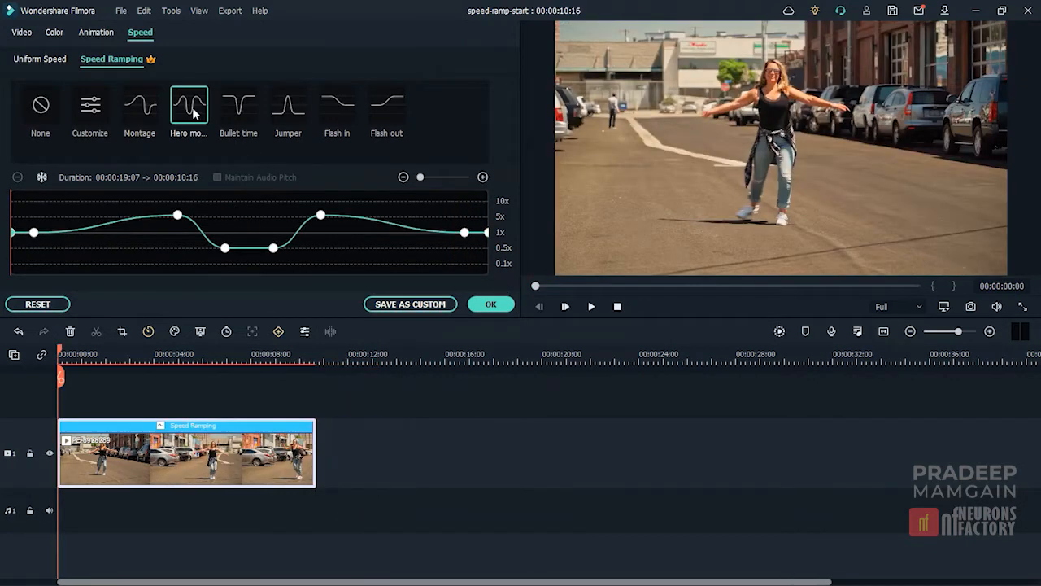
pyautogui.moveTo(30, 231); pyautogui.dragTo(220, 254)
pyautogui.moveTo(273, 248); pyautogui.dragTo(271, 253)
pyautogui.moveTo(465, 233); pyautogui.dragTo(478, 253)
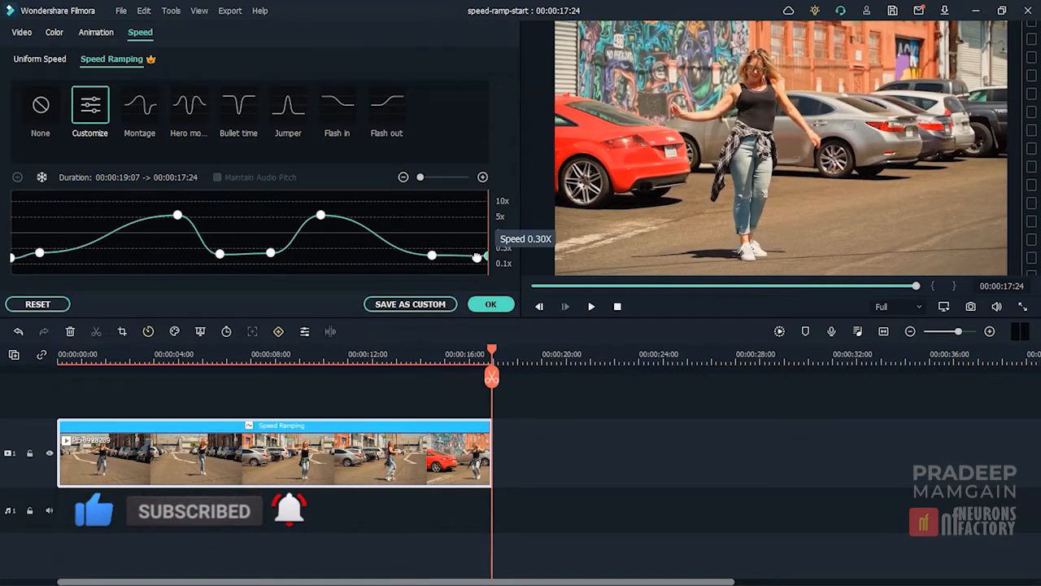
pyautogui.moveTo(320, 214); pyautogui.dragTo(344, 215)
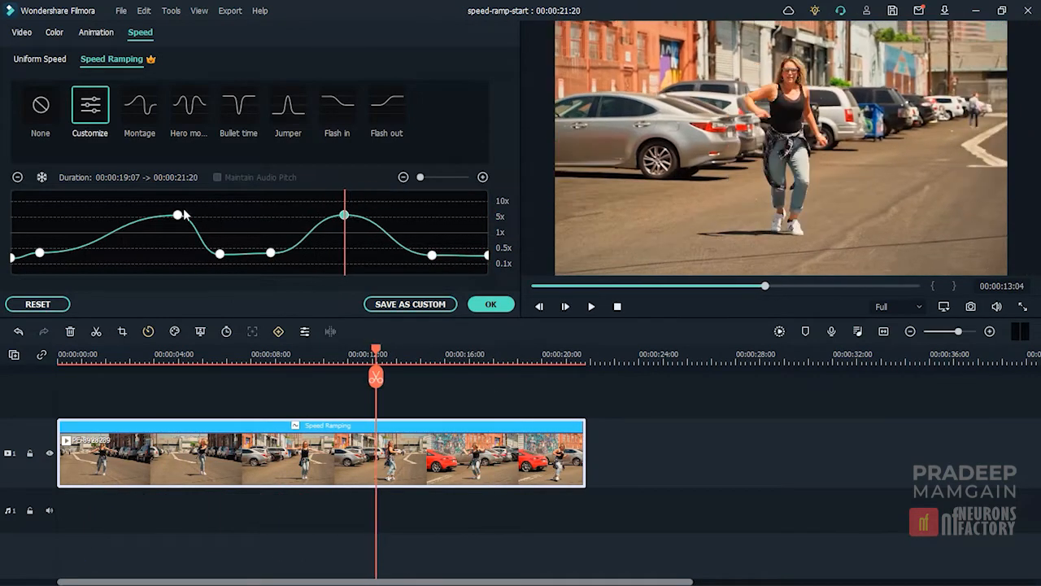
pyautogui.moveTo(177, 214); pyautogui.dragTo(161, 216)
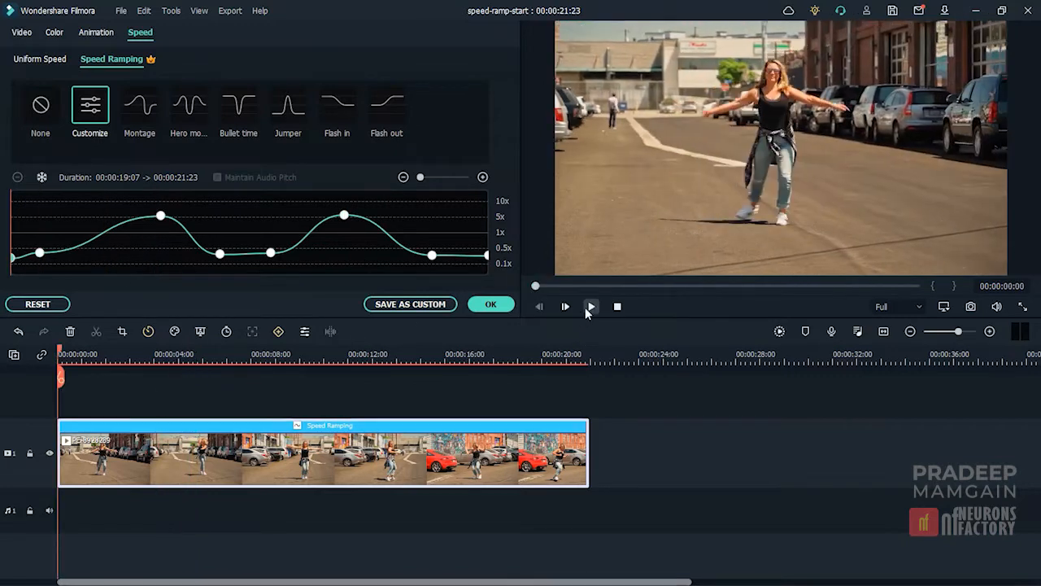
# Raise the curve's first keyframe level with the second one and preview the clip
pyautogui.click(592, 307)
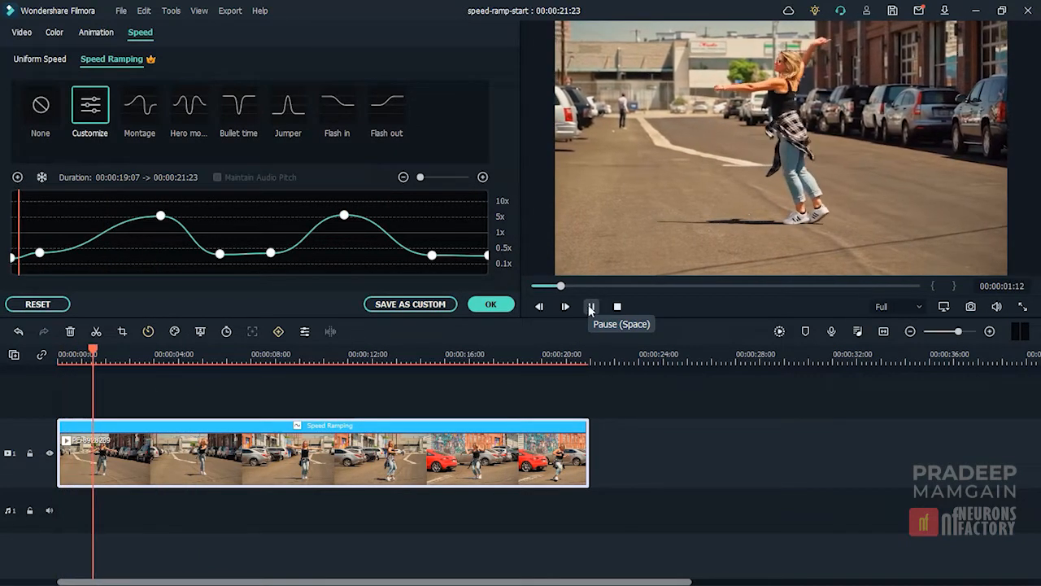
pyautogui.click(592, 307)
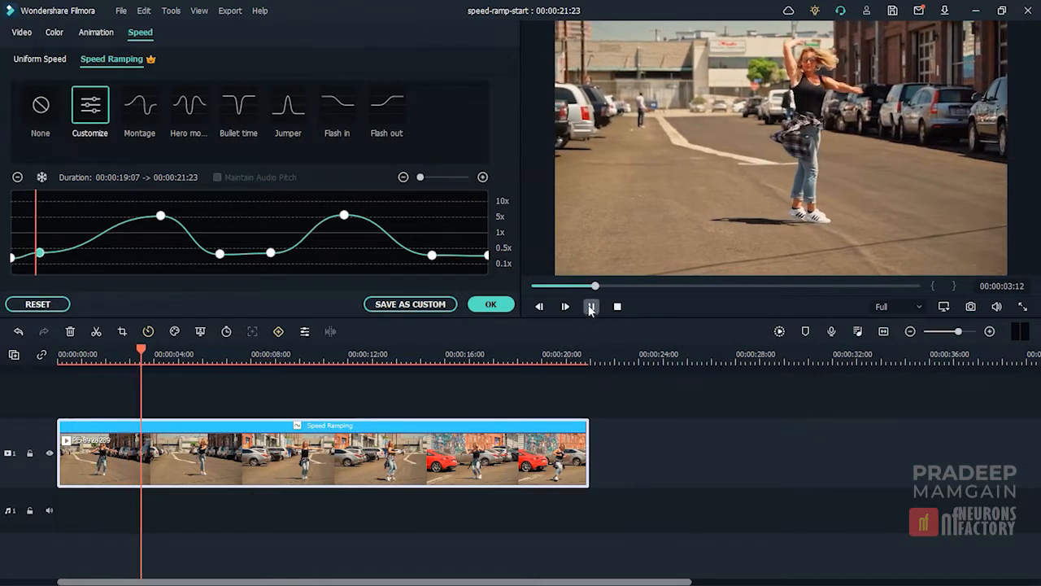
pyautogui.click(11, 256)
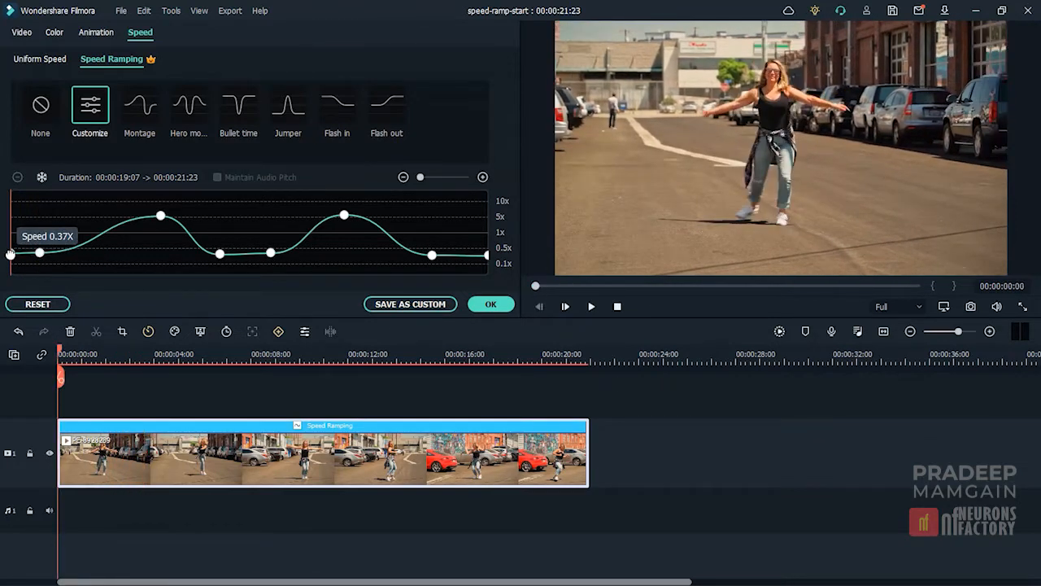
pyautogui.moveTo(11, 256); pyautogui.dragTo(12, 251)
pyautogui.click(591, 306)
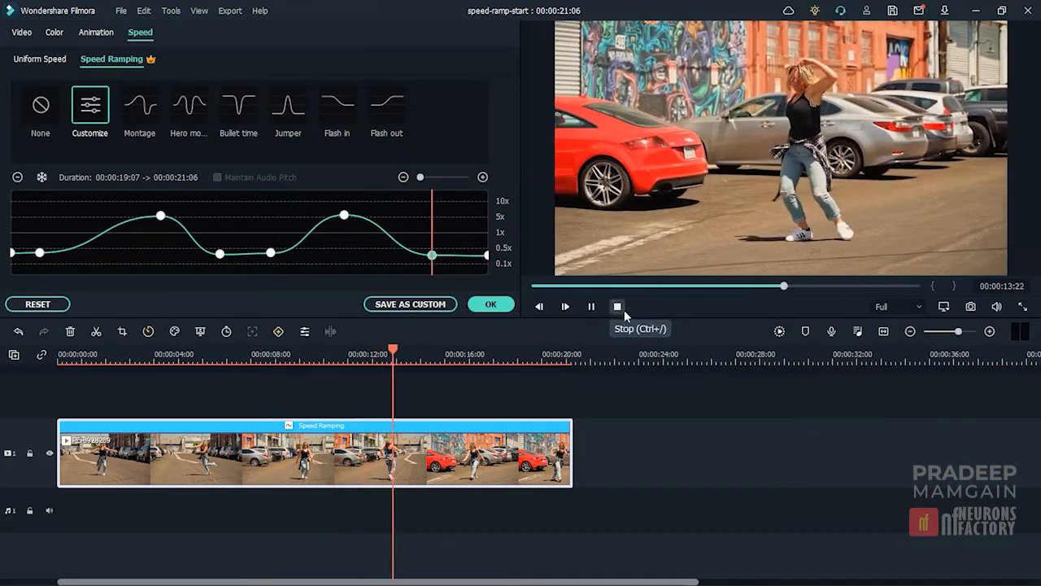
pyautogui.click(624, 310)
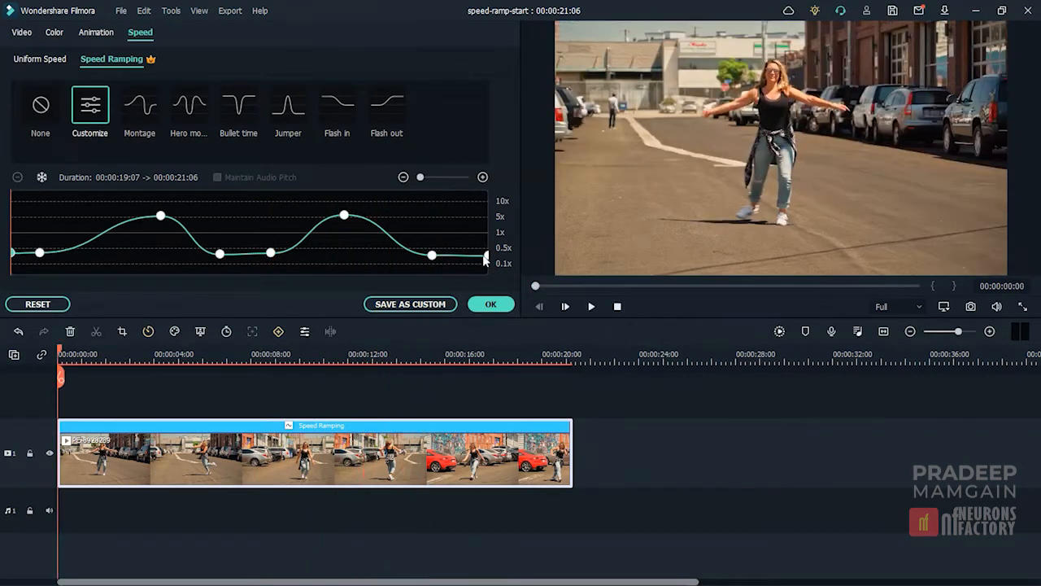
# Raise the curve's last keyframe slightly above 0.5x, preview the clip and confirm the speed ramp
pyautogui.moveTo(485, 259); pyautogui.dragTo(486, 244)
pyautogui.click(388, 230)
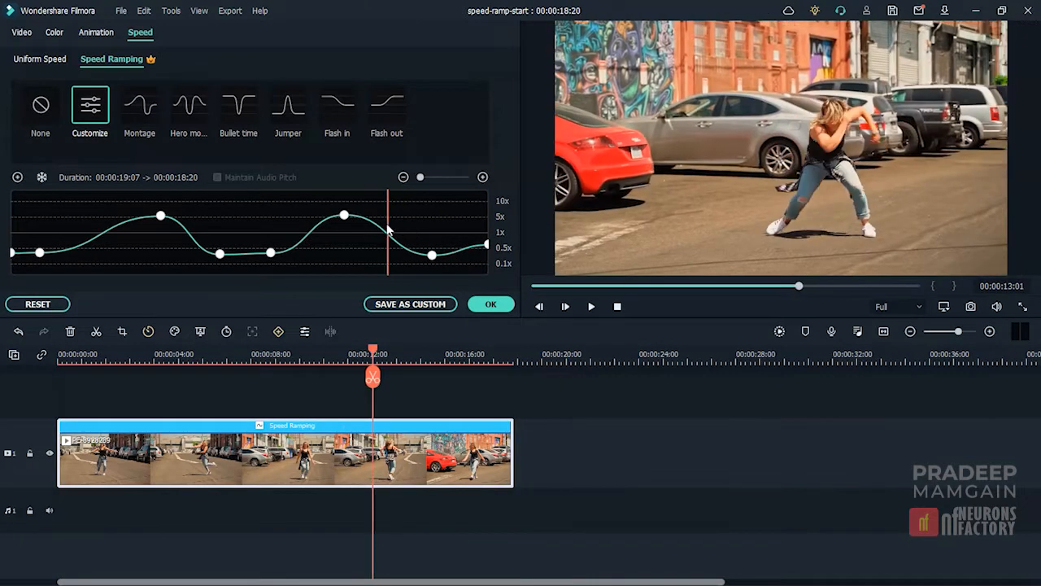
pyautogui.click(592, 307)
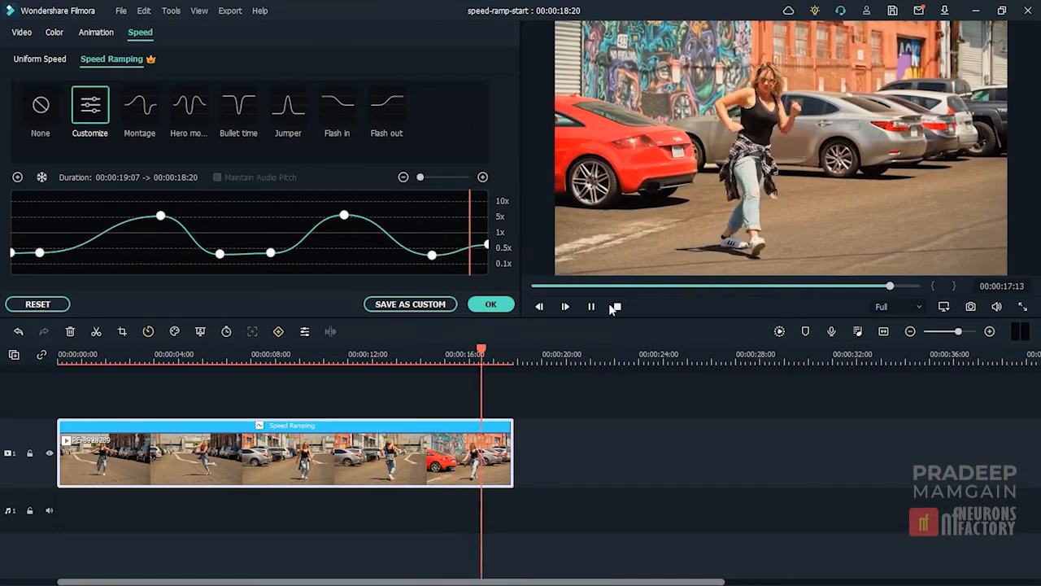
pyautogui.click(615, 307)
pyautogui.click(592, 307)
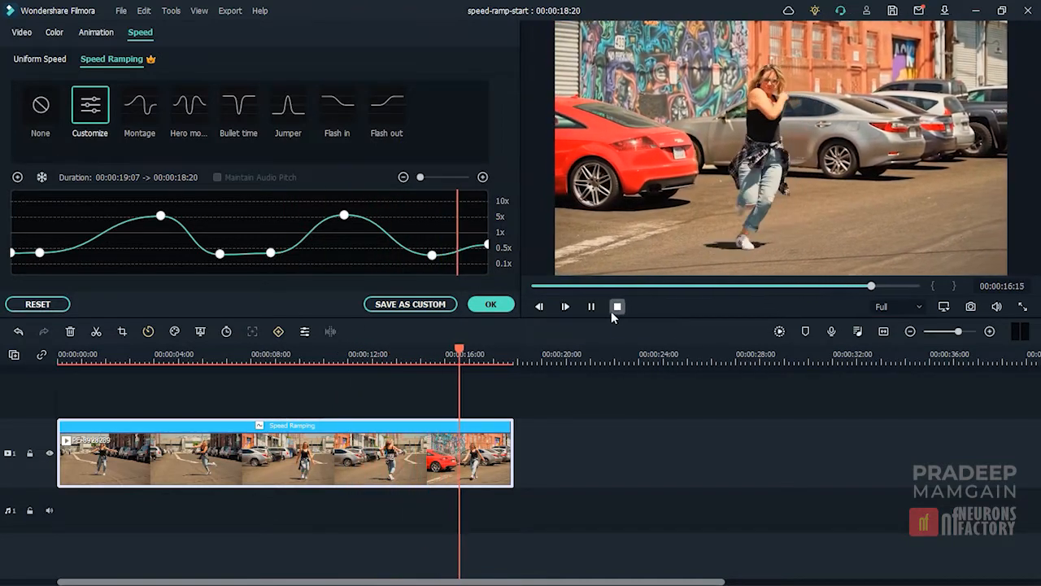
pyautogui.click(618, 306)
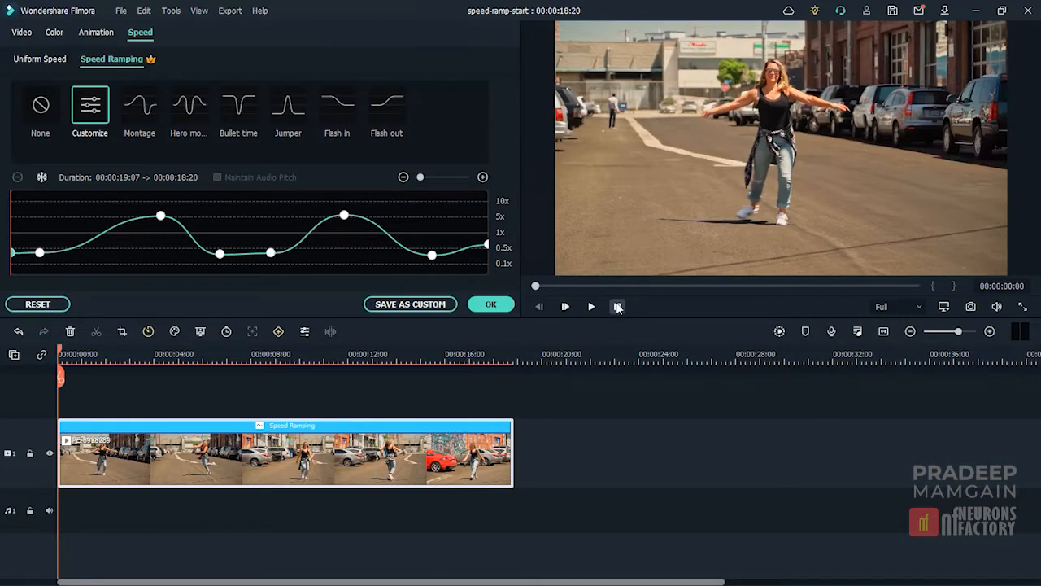
pyautogui.click(492, 304)
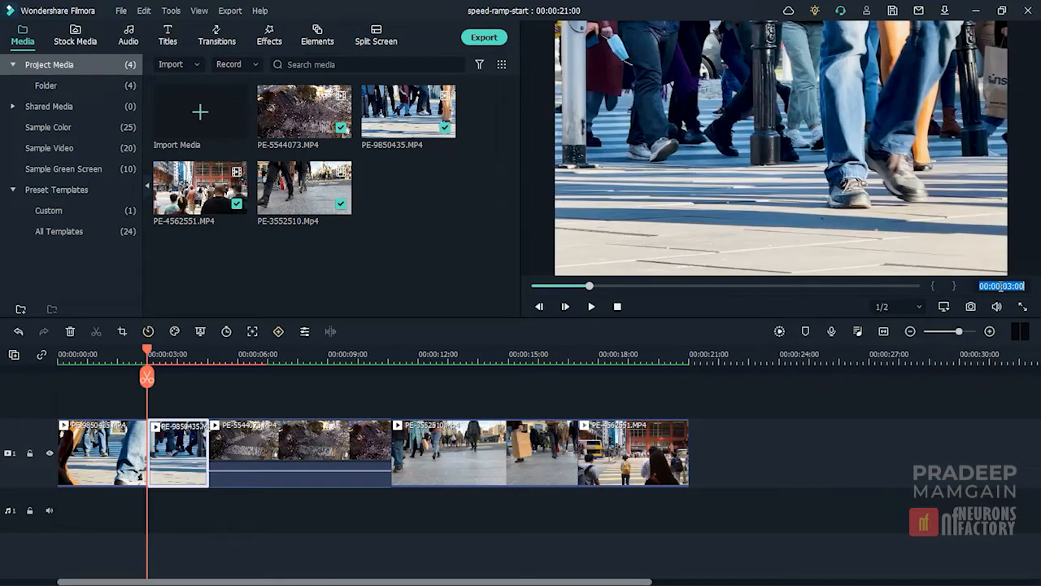
# Split the timeline clips at 7, 9, 13, 15 and 19 seconds
pyautogui.click(1002, 286)
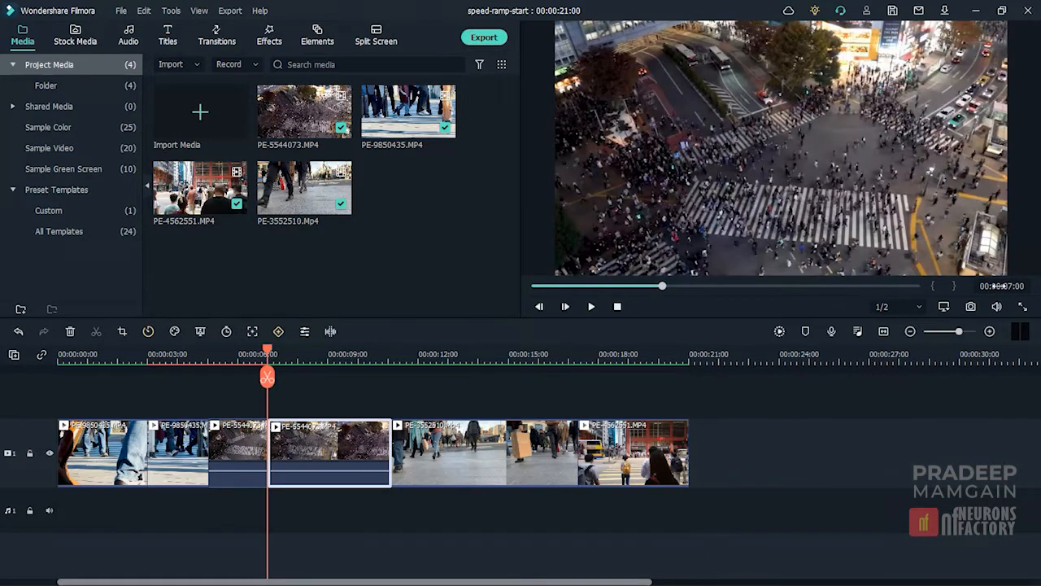
pyautogui.hotkey('ctrl', 'b')
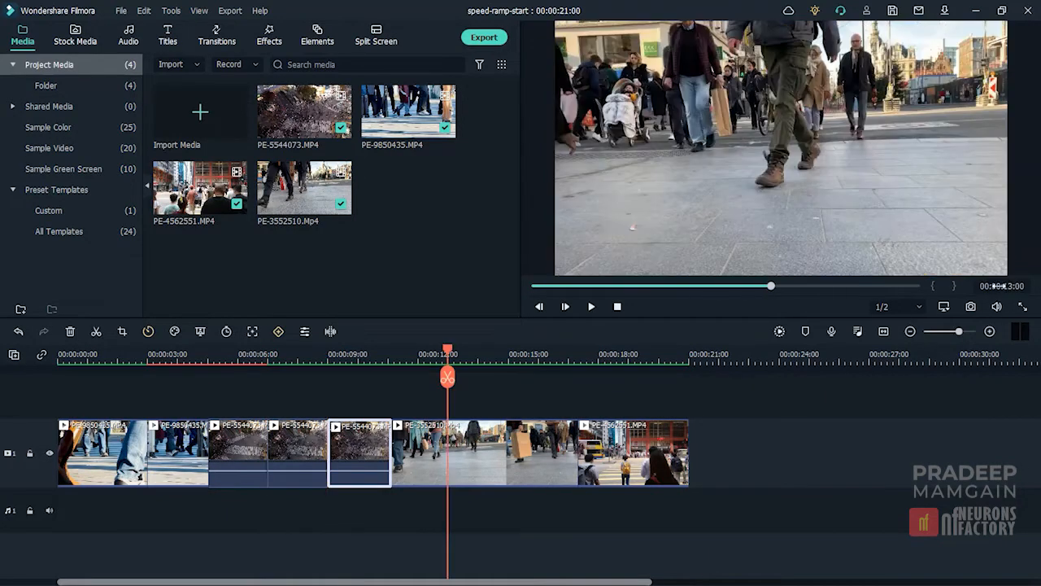
pyautogui.hotkey('ctrl', 'b')
pyautogui.write('1500')
pyautogui.press('Return')
pyautogui.hotkey('ctrl', 'b')
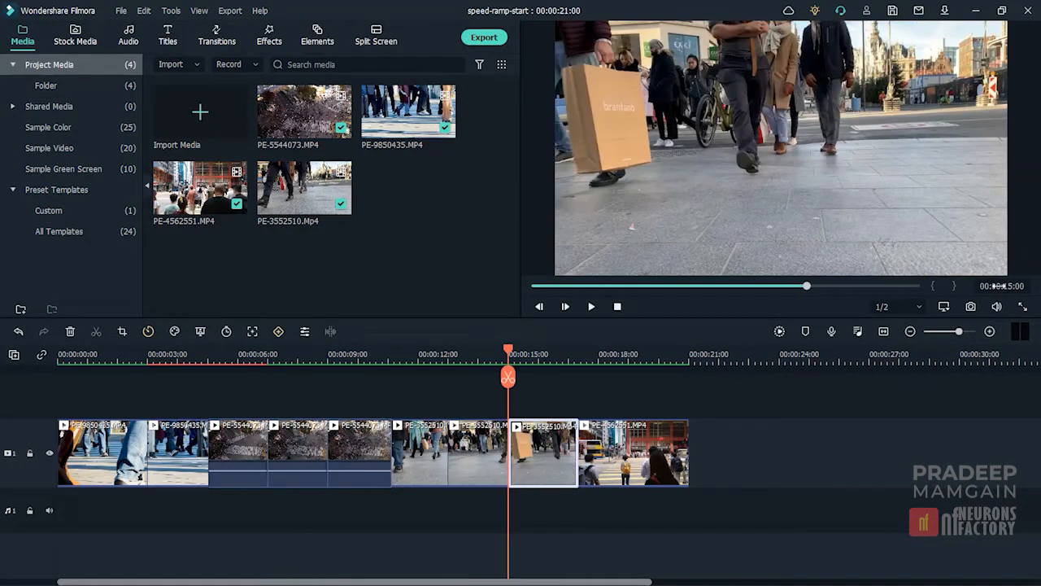
pyautogui.write('1900')
pyautogui.press('Return')
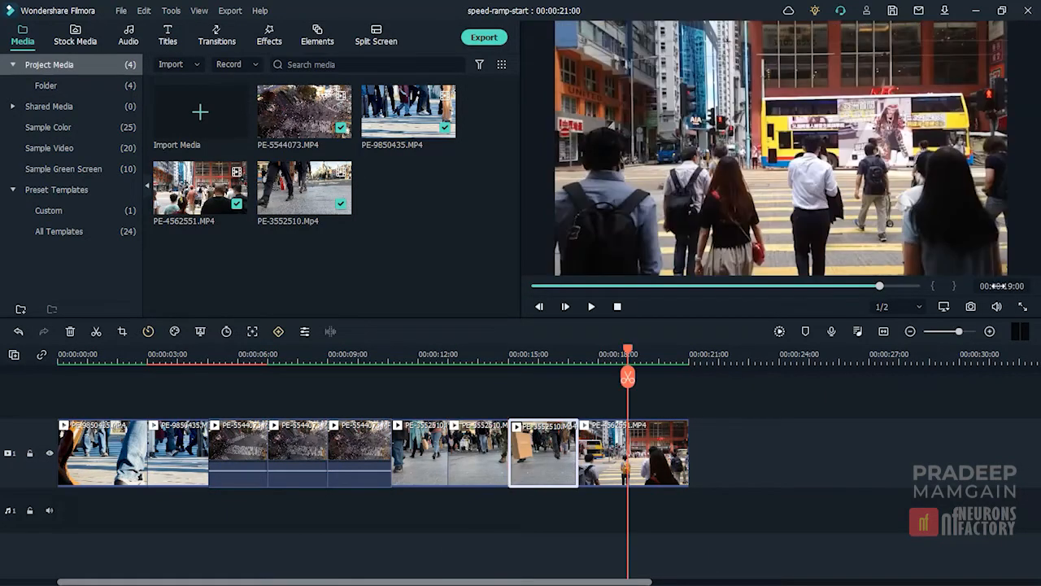
pyautogui.hotkey('ctrl', 'b')
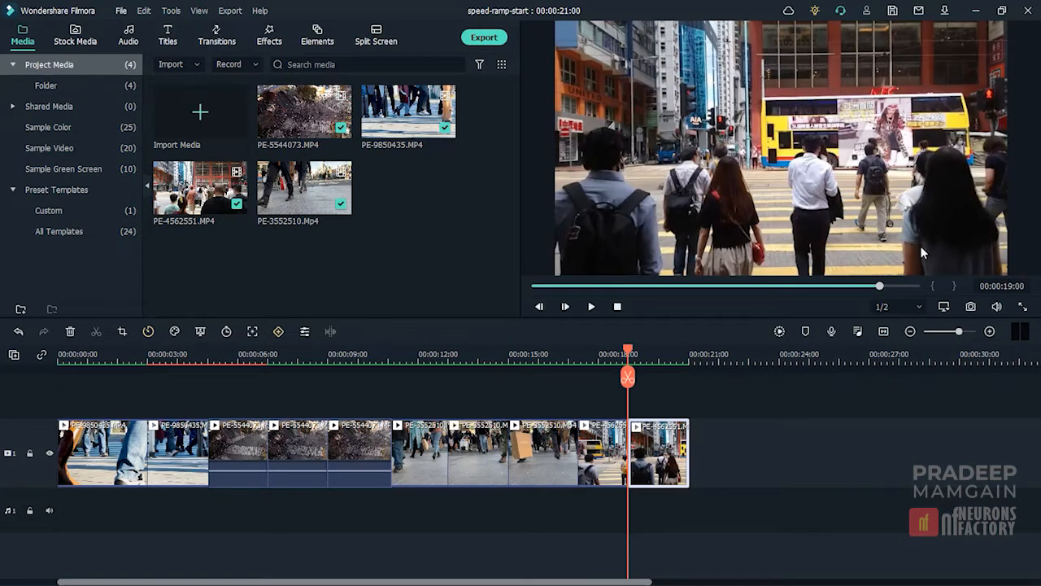
# Apply the Flash out speed ramping preset to the second PE-9850435 segment
pyautogui.click(180, 452)
pyautogui.click(148, 331)
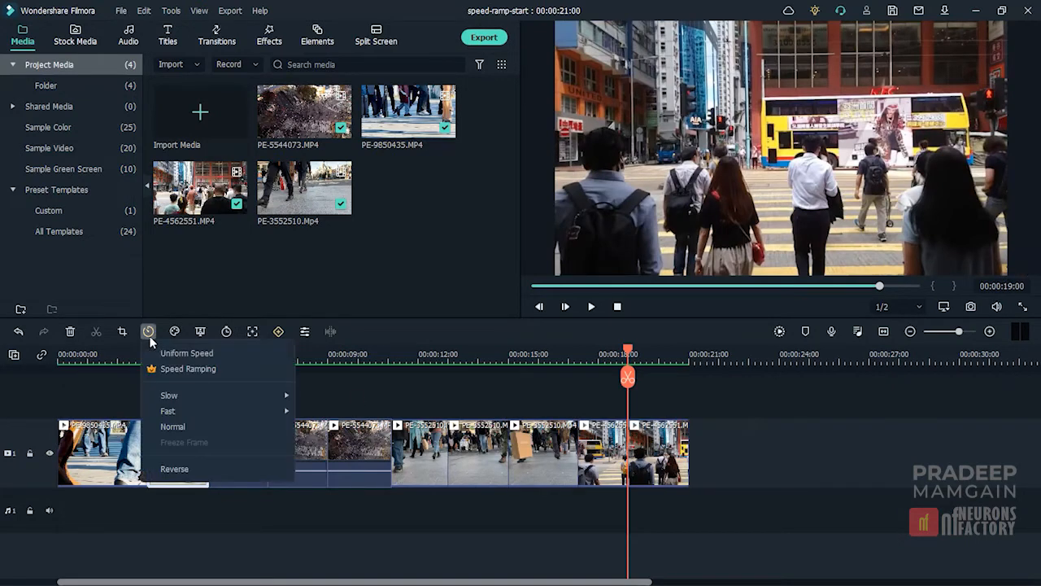
pyautogui.click(175, 367)
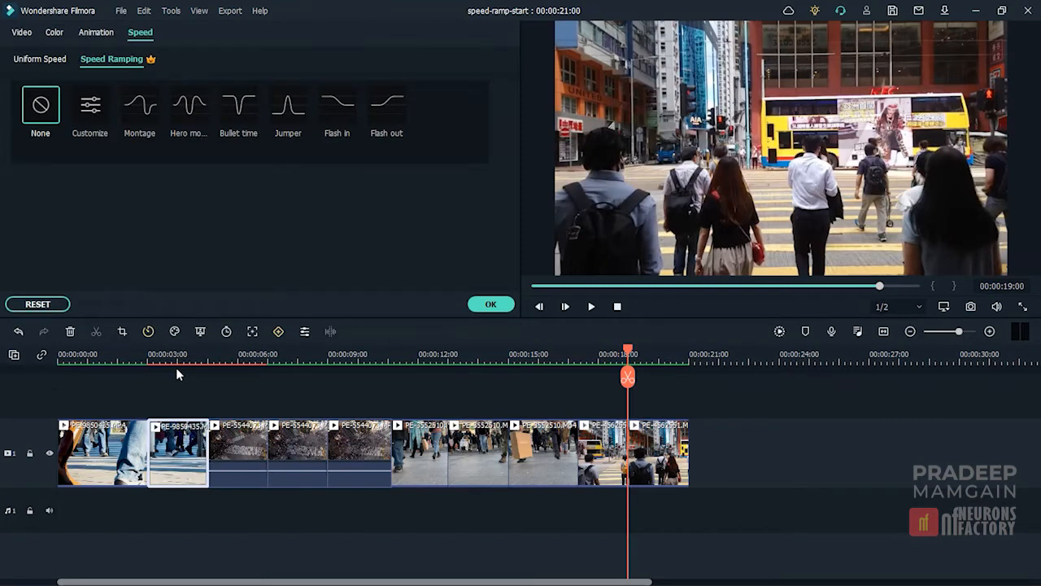
pyautogui.click(377, 128)
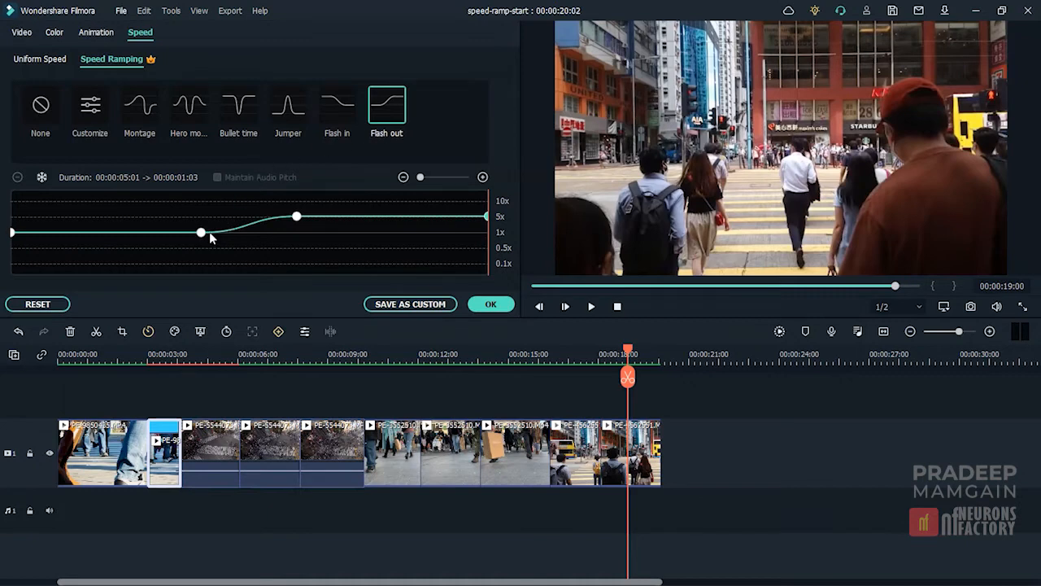
# Shift the two middle Flash out keyframes close to the segment's start, keeping them near 1x and 5x, and preview the transition
pyautogui.moveTo(201, 232); pyautogui.dragTo(56, 234)
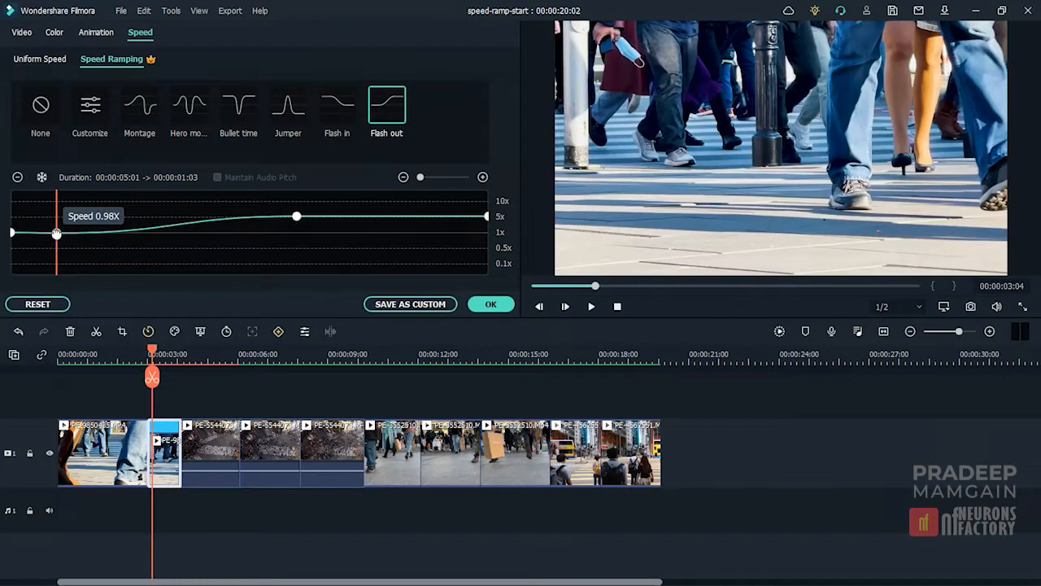
pyautogui.moveTo(296, 215); pyautogui.dragTo(11, 253)
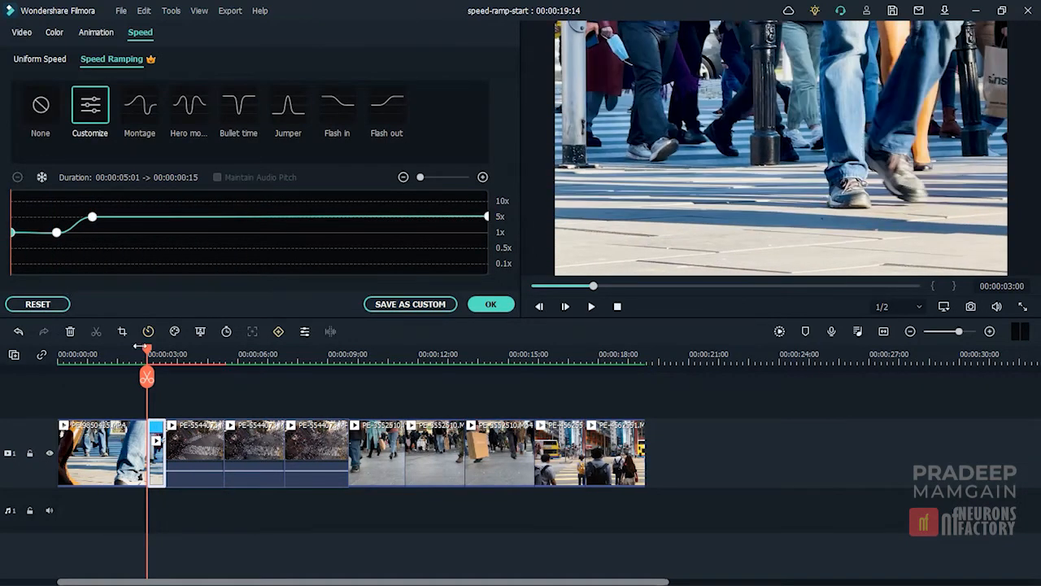
pyautogui.click(140, 347)
pyautogui.click(591, 305)
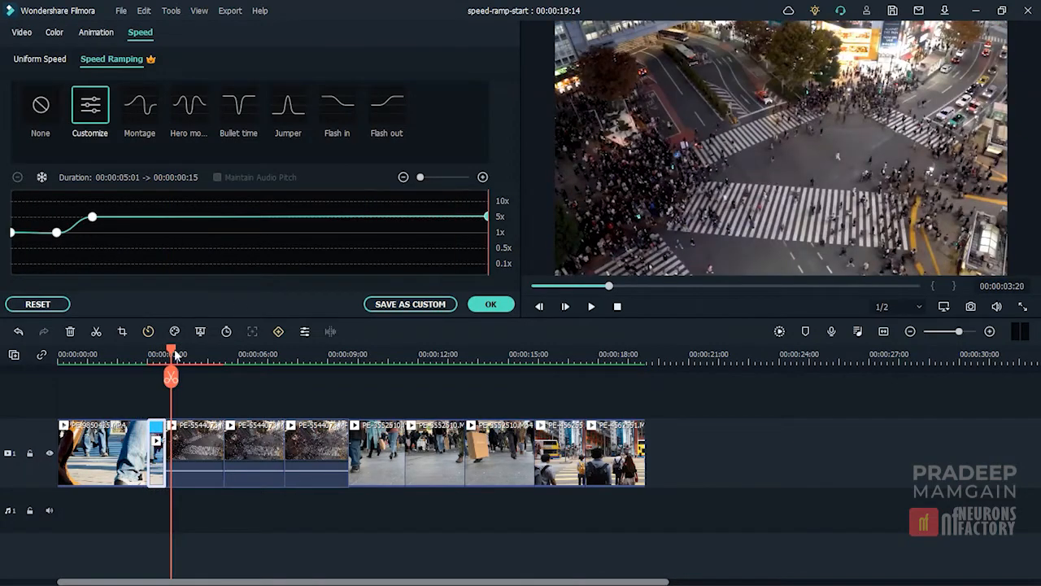
pyautogui.moveTo(176, 356); pyautogui.dragTo(157, 358)
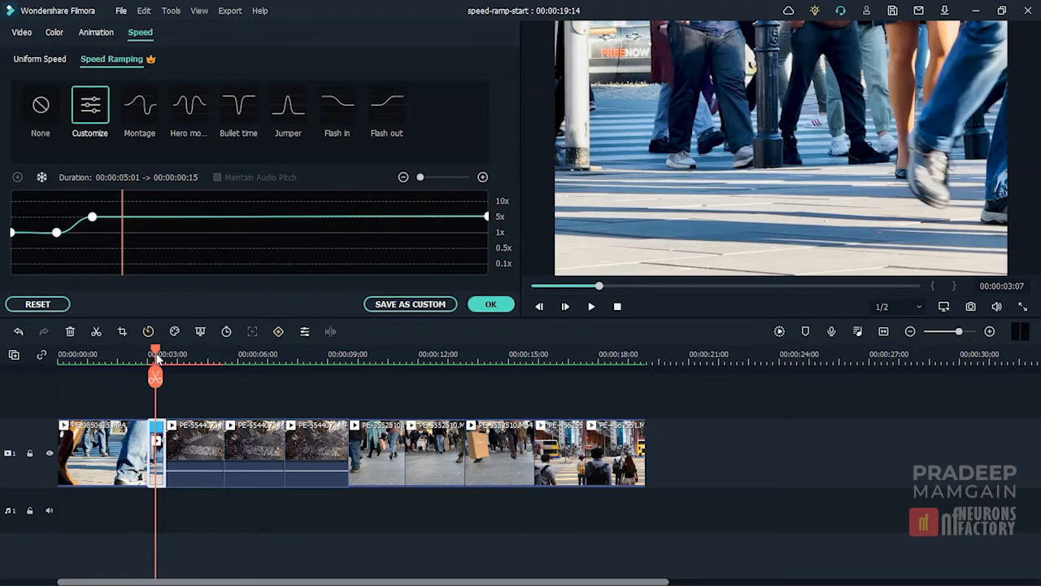
# Apply the Flash in preset to the first PE-5544073 segment, shift its two middle keyframes toward the segment's end and preview the transition
pyautogui.click(213, 453)
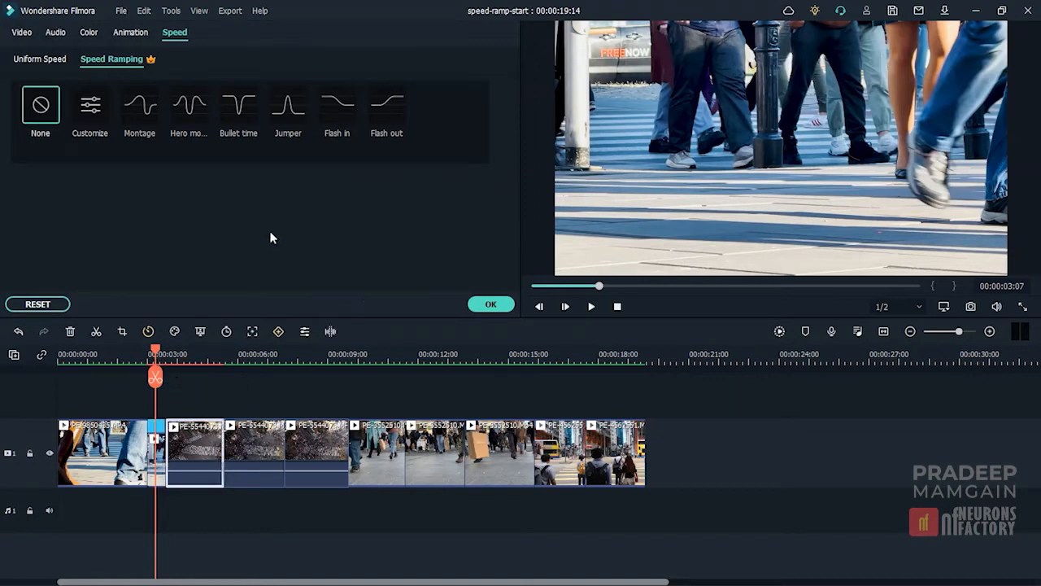
pyautogui.click(336, 114)
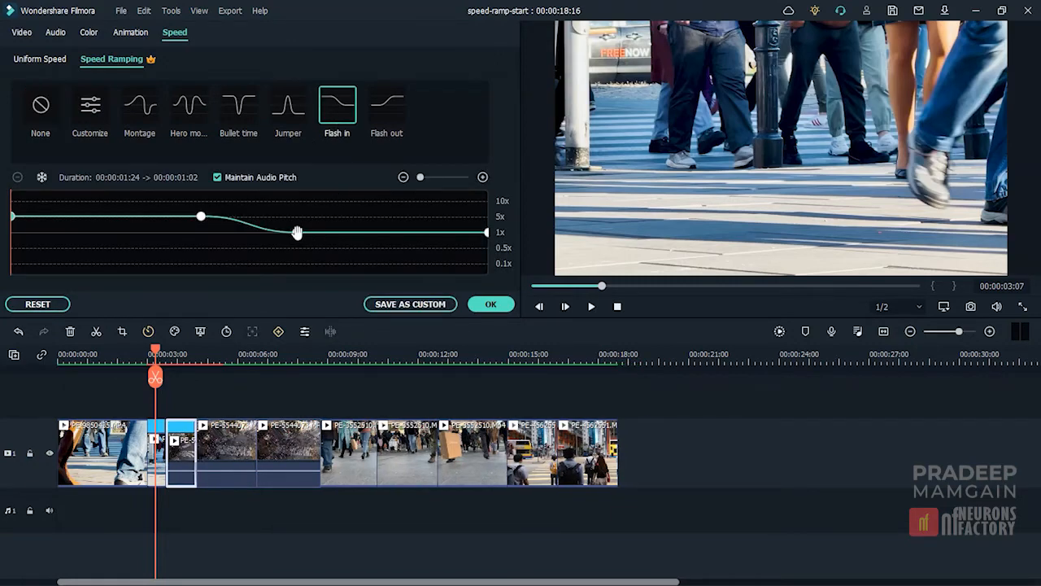
pyautogui.moveTo(296, 232); pyautogui.dragTo(419, 233)
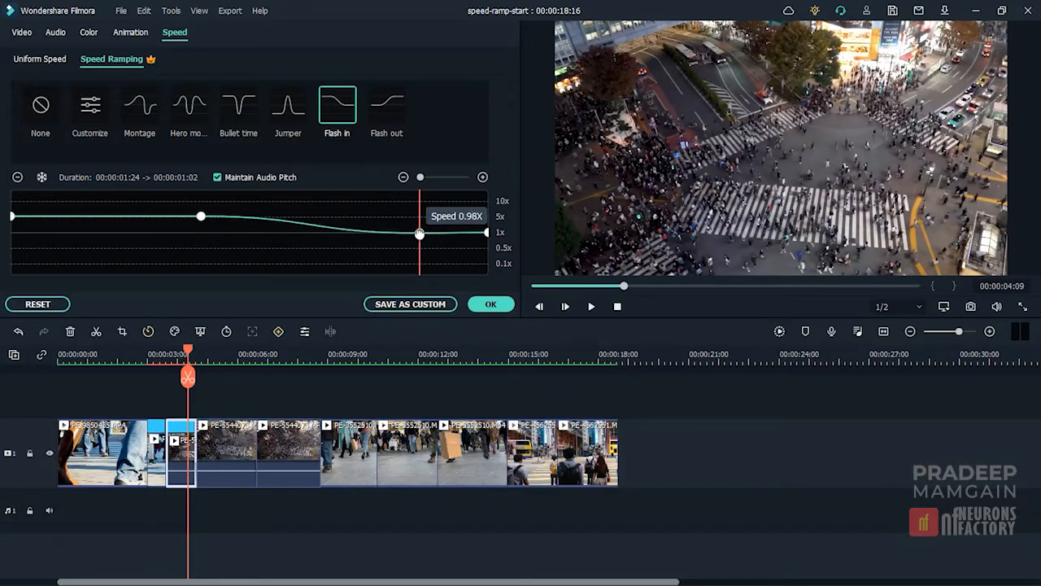
pyautogui.moveTo(202, 216); pyautogui.dragTo(352, 244)
pyautogui.click(589, 307)
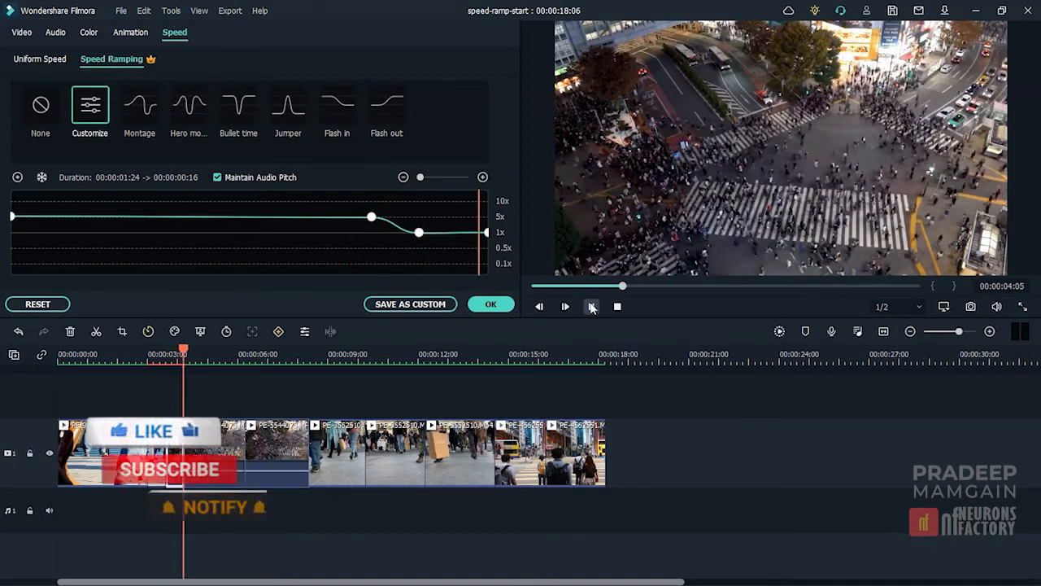
pyautogui.click(591, 307)
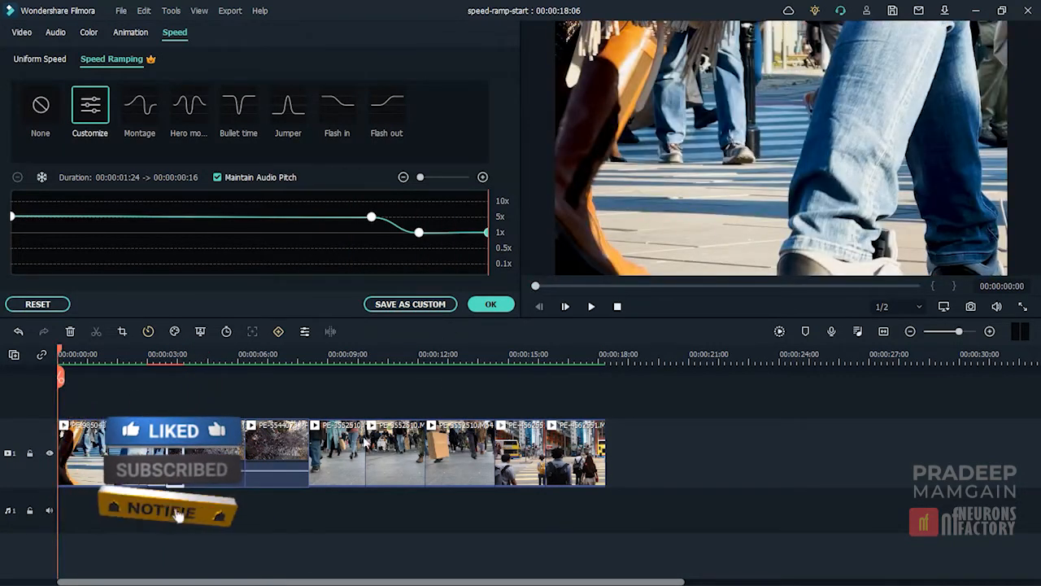
# Apply Flash out and Flash in speed ramps to the segments on either side of the remaining cuts, starting with the last PE-5544073 segment
pyautogui.click(302, 428)
pyautogui.click(337, 106)
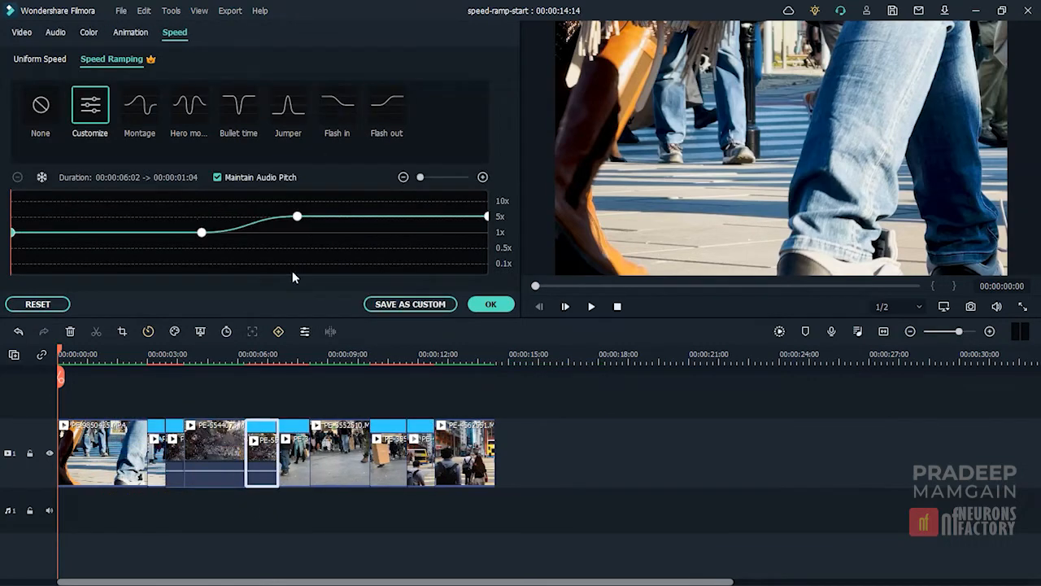
pyautogui.press('space')
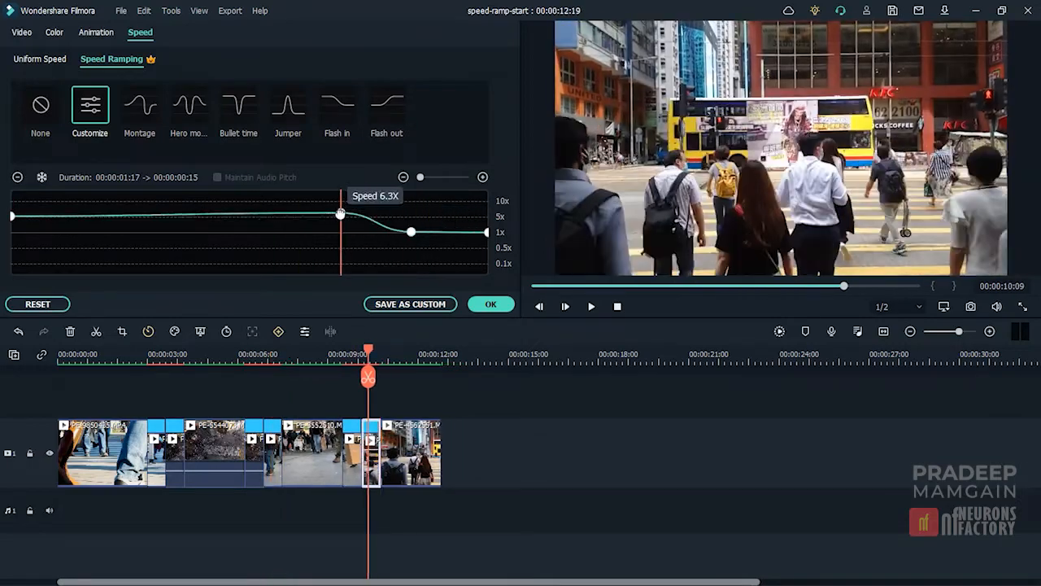
# Lower the second speed keyframe of the first PE-4562551 segment to about 5x, preview the ramp and accept the speed settings
pyautogui.moveTo(340, 213); pyautogui.dragTo(348, 219)
pyautogui.click(591, 306)
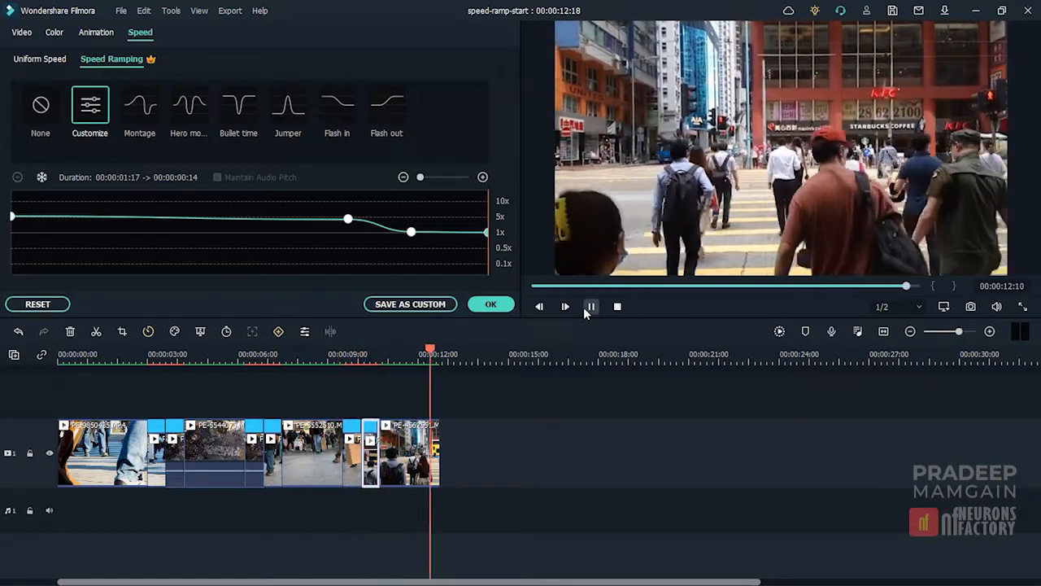
pyautogui.click(618, 305)
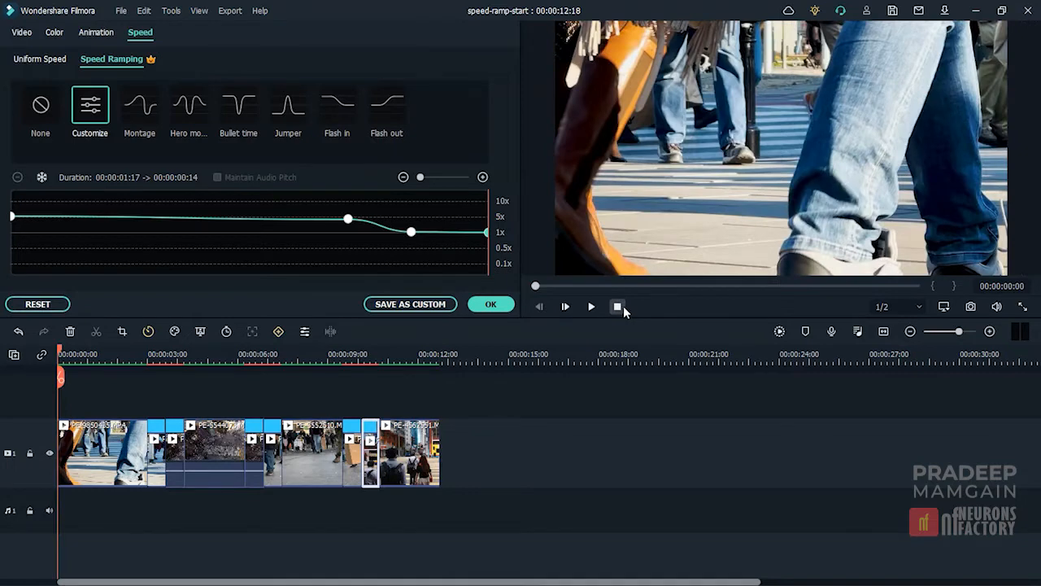
pyautogui.click(499, 305)
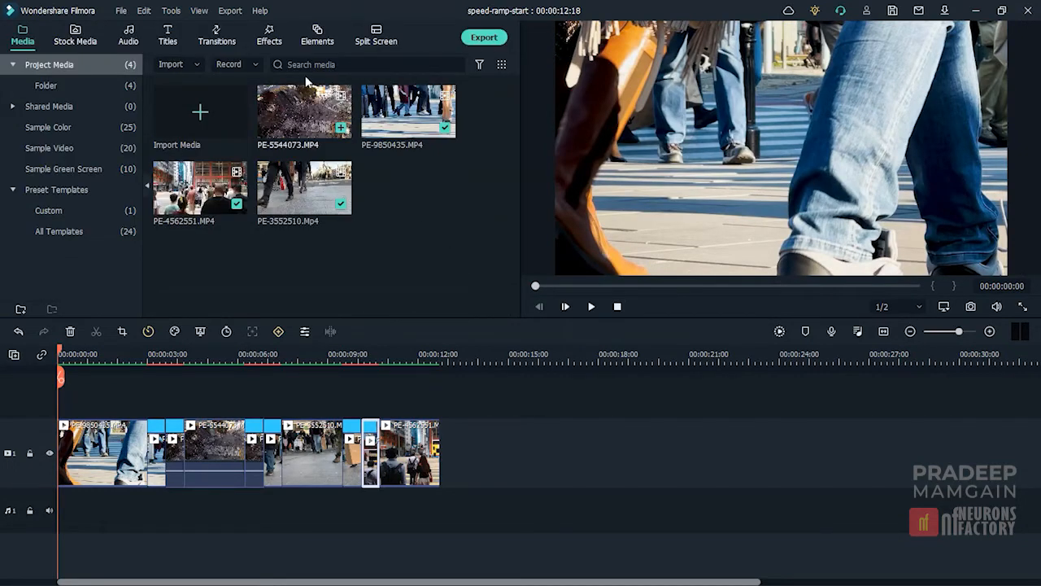
# Add the Chaos 1 shake effect above the clips and trim it to cover only the first ramped transition, from PE-9850435 to PE-5544073
pyautogui.click(268, 35)
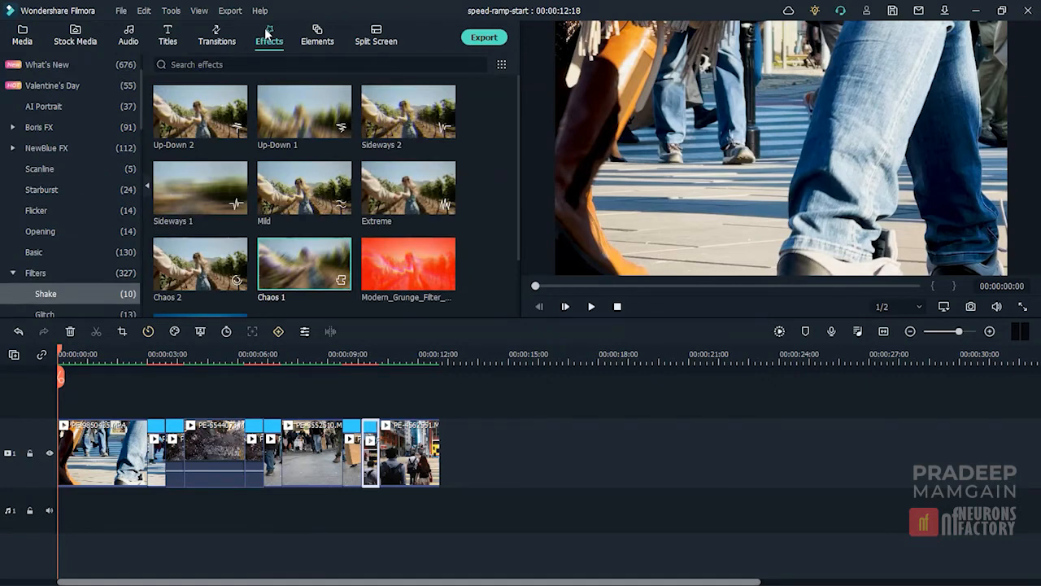
pyautogui.moveTo(285, 275); pyautogui.dragTo(144, 406)
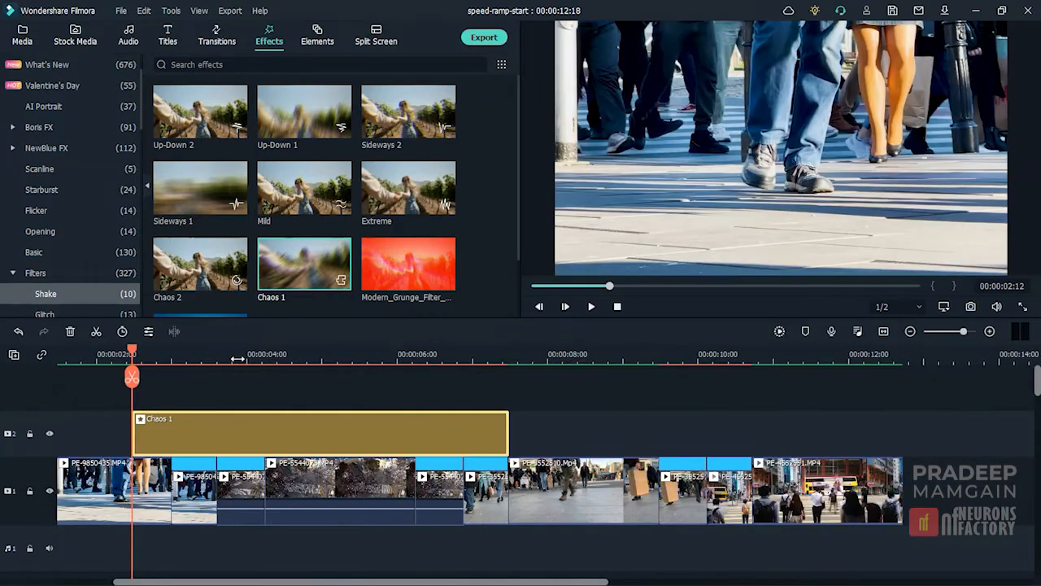
pyautogui.moveTo(174, 439); pyautogui.dragTo(210, 439)
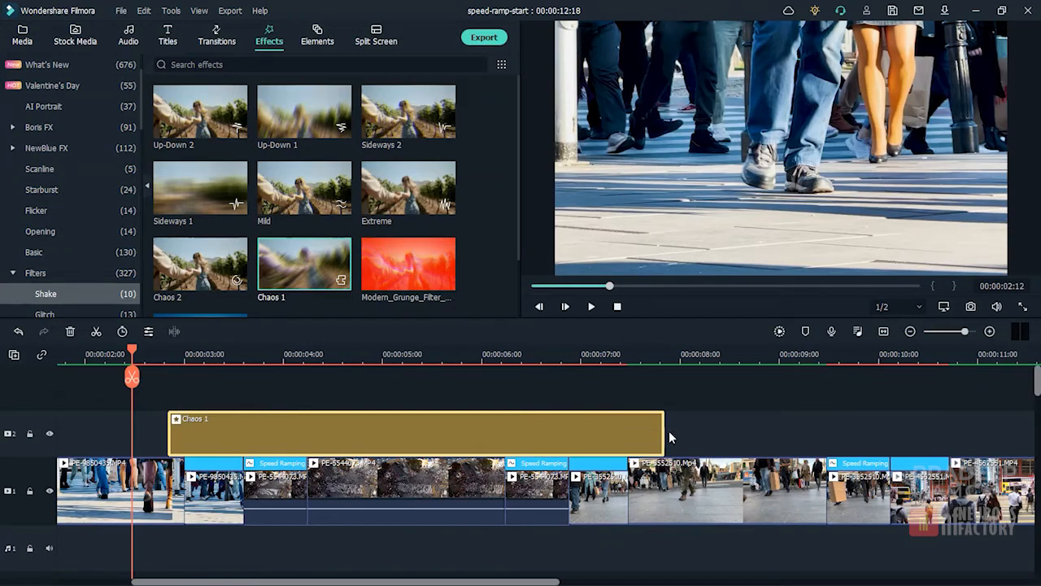
pyautogui.moveTo(664, 434); pyautogui.dragTo(316, 452)
pyautogui.hscroll(6, 275, 416)
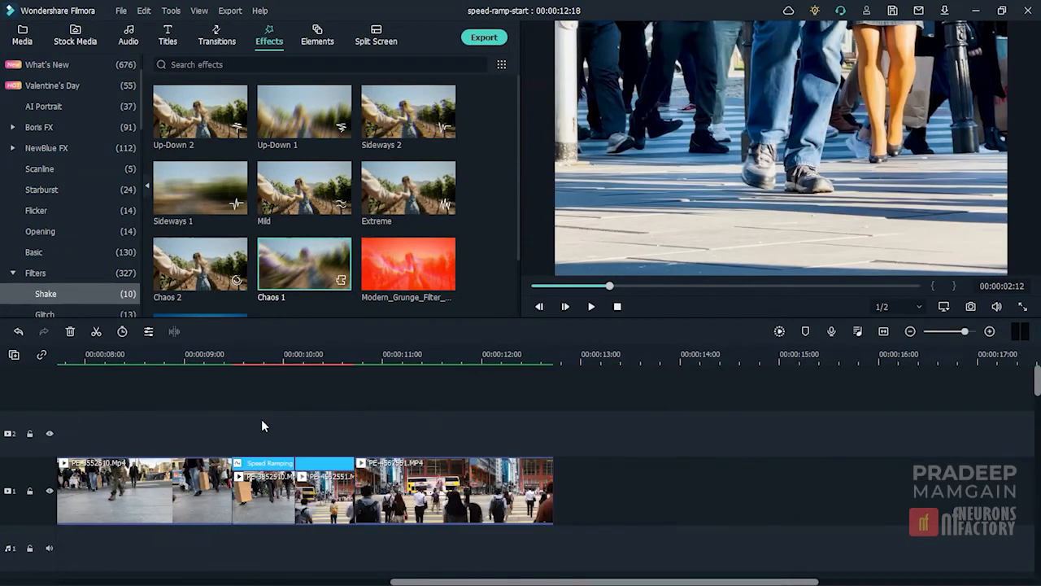
pyautogui.click(884, 331)
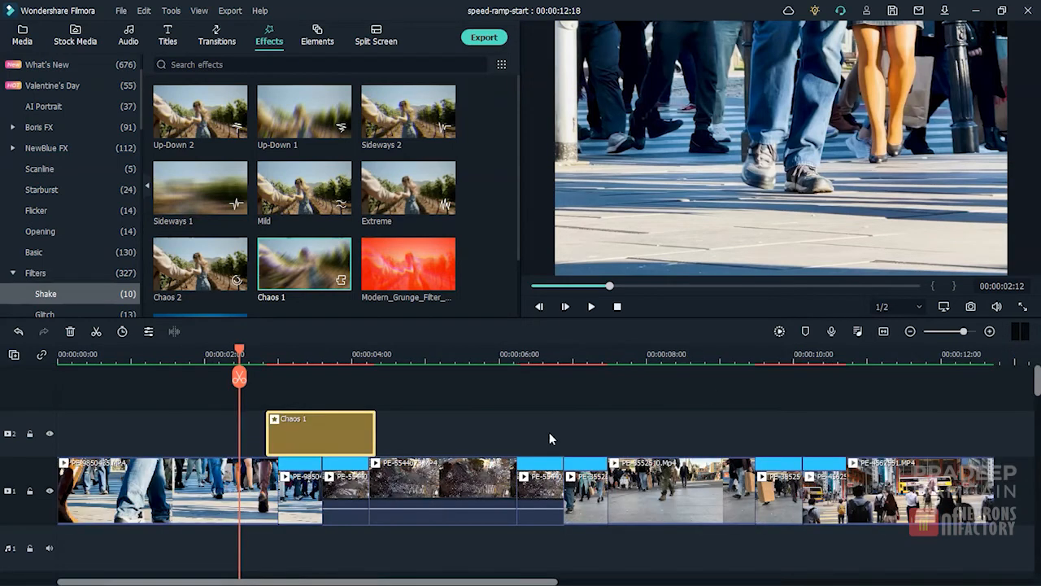
# Set the Chaos 1 effect's frequency to 5 and preview the first transition from just before the effect
pyautogui.doubleClick(306, 429)
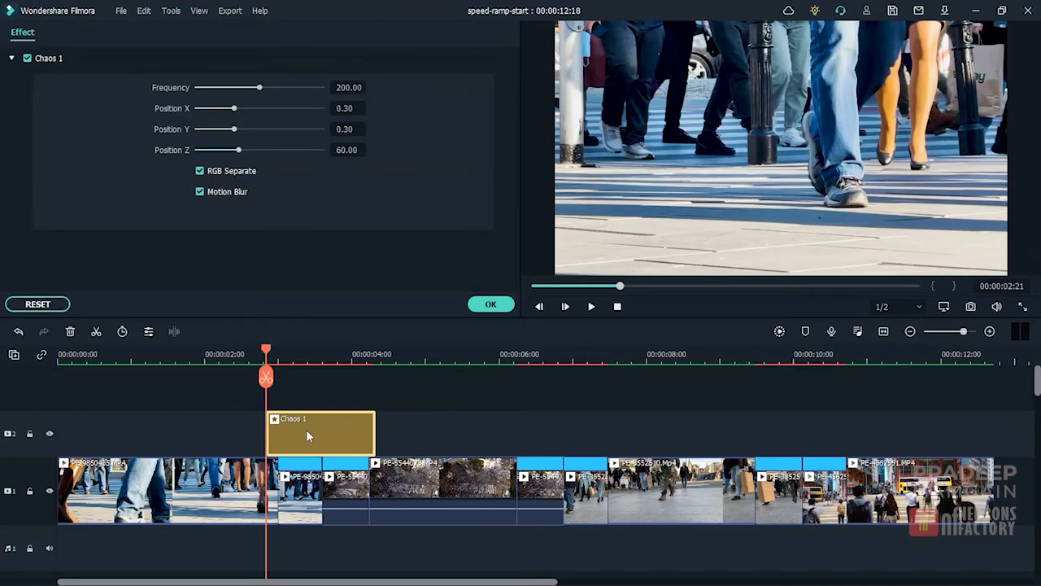
pyautogui.click(350, 87)
pyautogui.write('5')
pyautogui.press('Return')
pyautogui.click(490, 305)
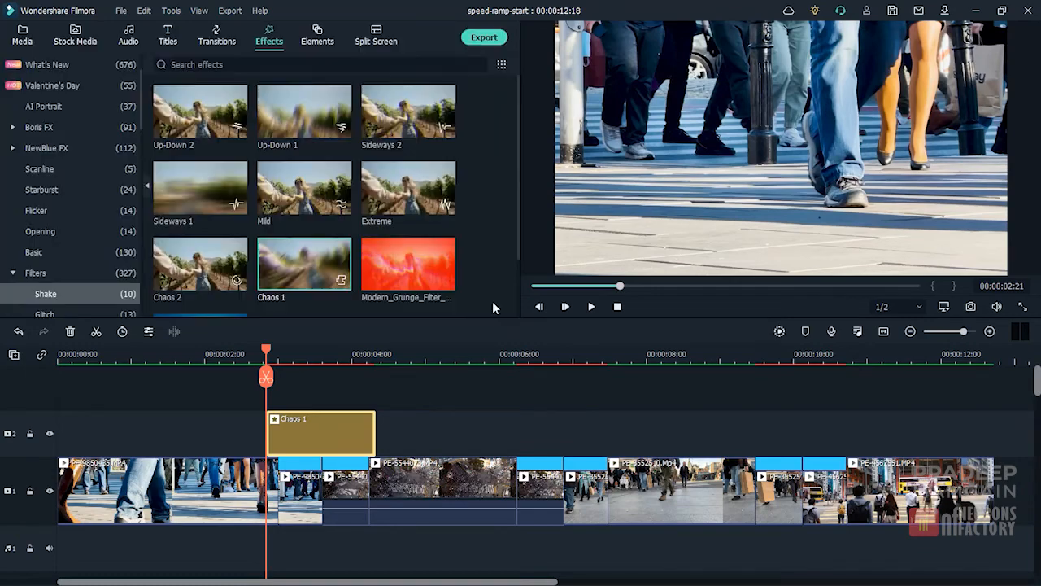
pyautogui.moveTo(268, 351); pyautogui.dragTo(253, 352)
pyautogui.click(592, 307)
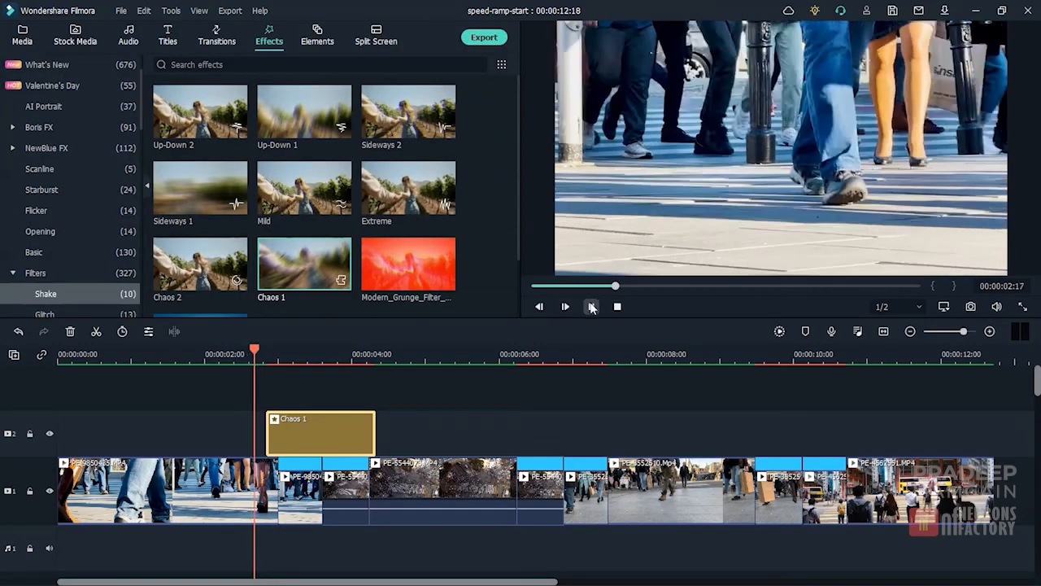
pyautogui.click(620, 307)
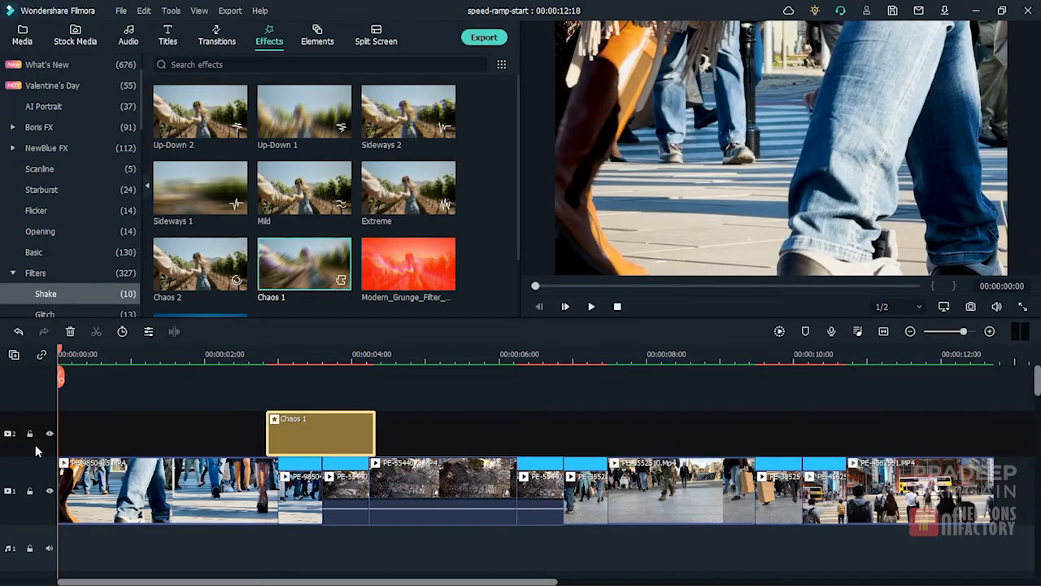
# Paste copies of the Chaos 1 effect over the second and third ramped transitions, starting slightly before each sped-up section
pyautogui.moveTo(60, 376); pyautogui.dragTo(89, 376)
pyautogui.moveTo(483, 362); pyautogui.dragTo(511, 407)
pyautogui.hotkey('ctrl', 'v')
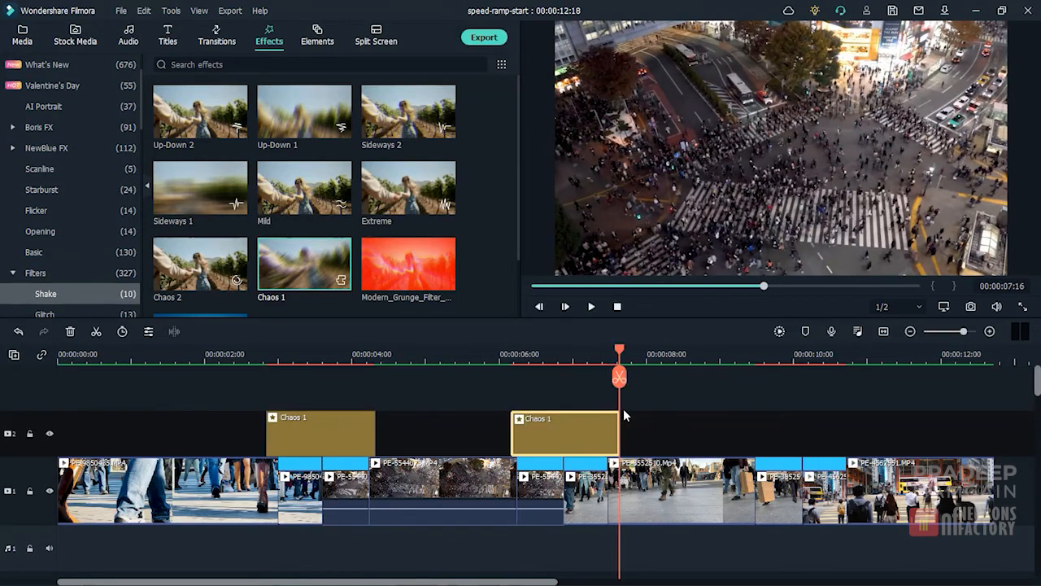
pyautogui.click(724, 363)
pyautogui.moveTo(726, 366); pyautogui.dragTo(747, 375)
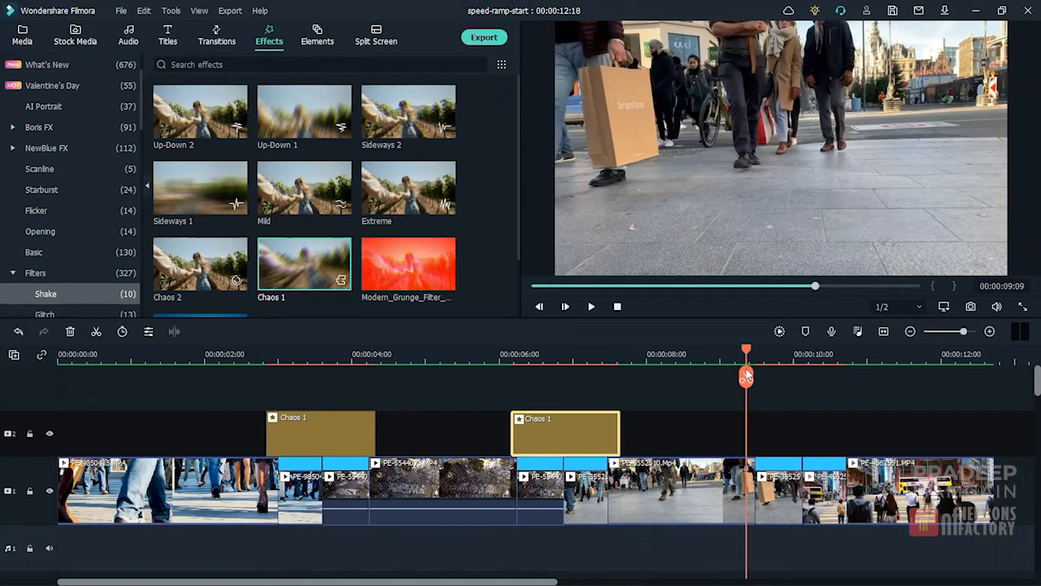
pyautogui.hotkey('ctrl', 'v')
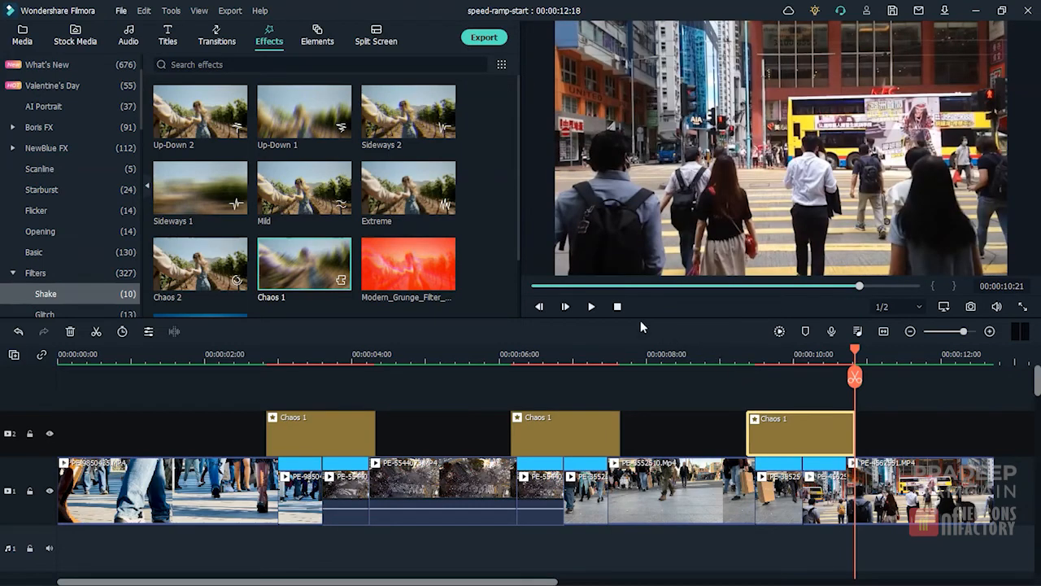
# Render the timeline preview and play the whole sequence from the beginning
pyautogui.click(777, 333)
pyautogui.click(618, 306)
pyautogui.click(591, 306)
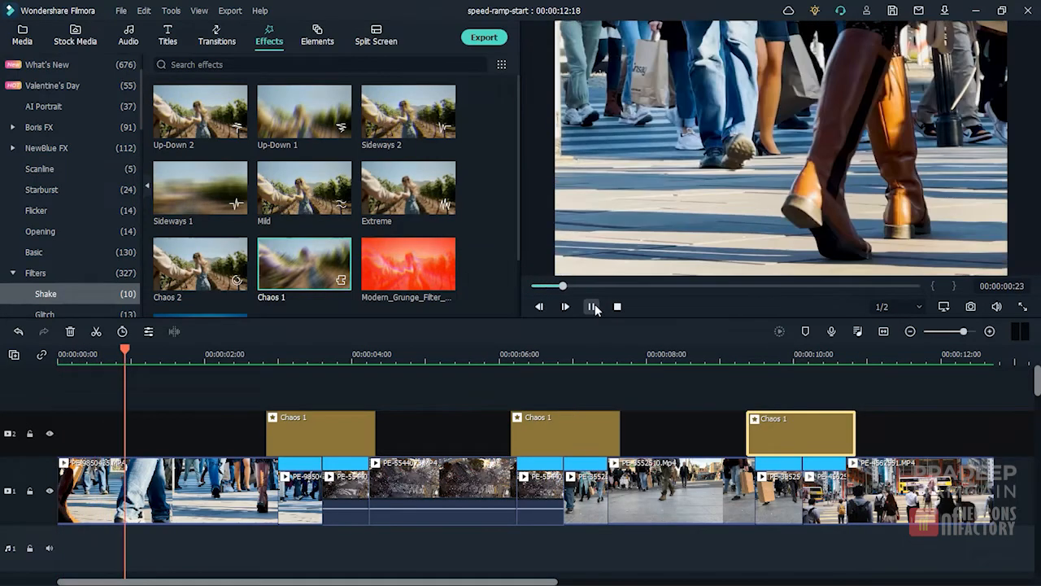